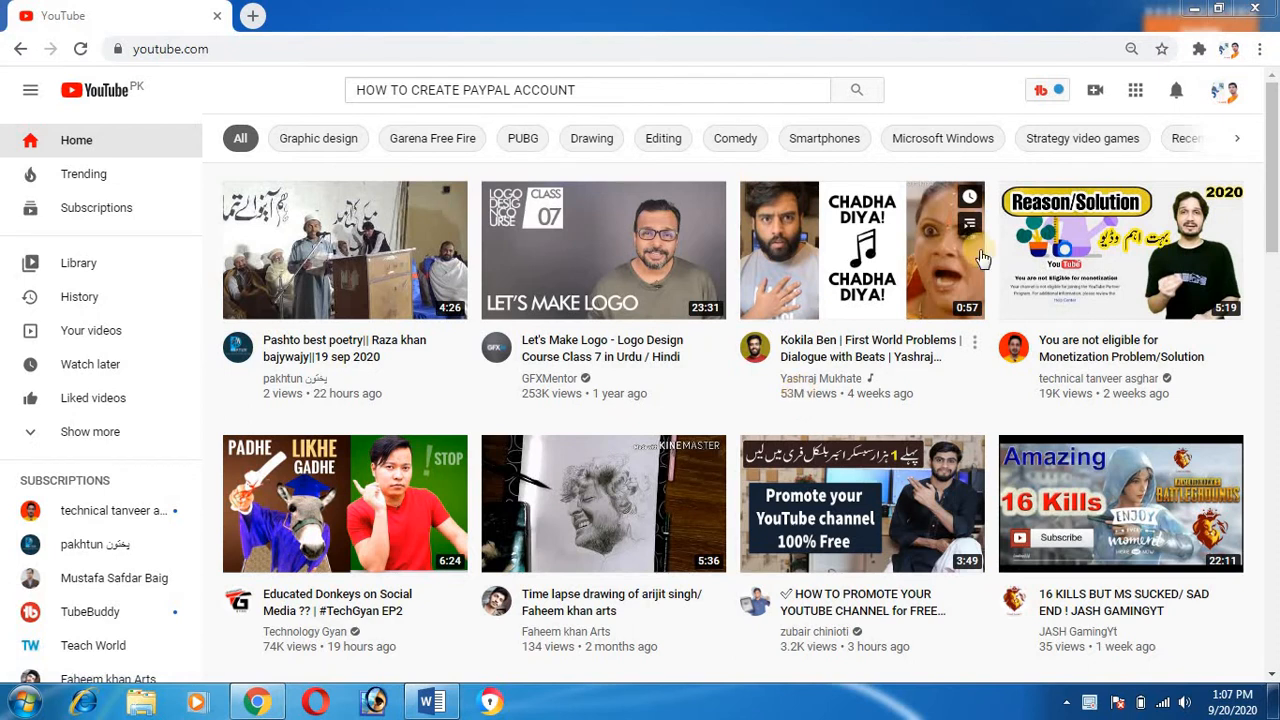
Step: Start a new video upload from the YouTube home page and open the file selection
click(1097, 92)
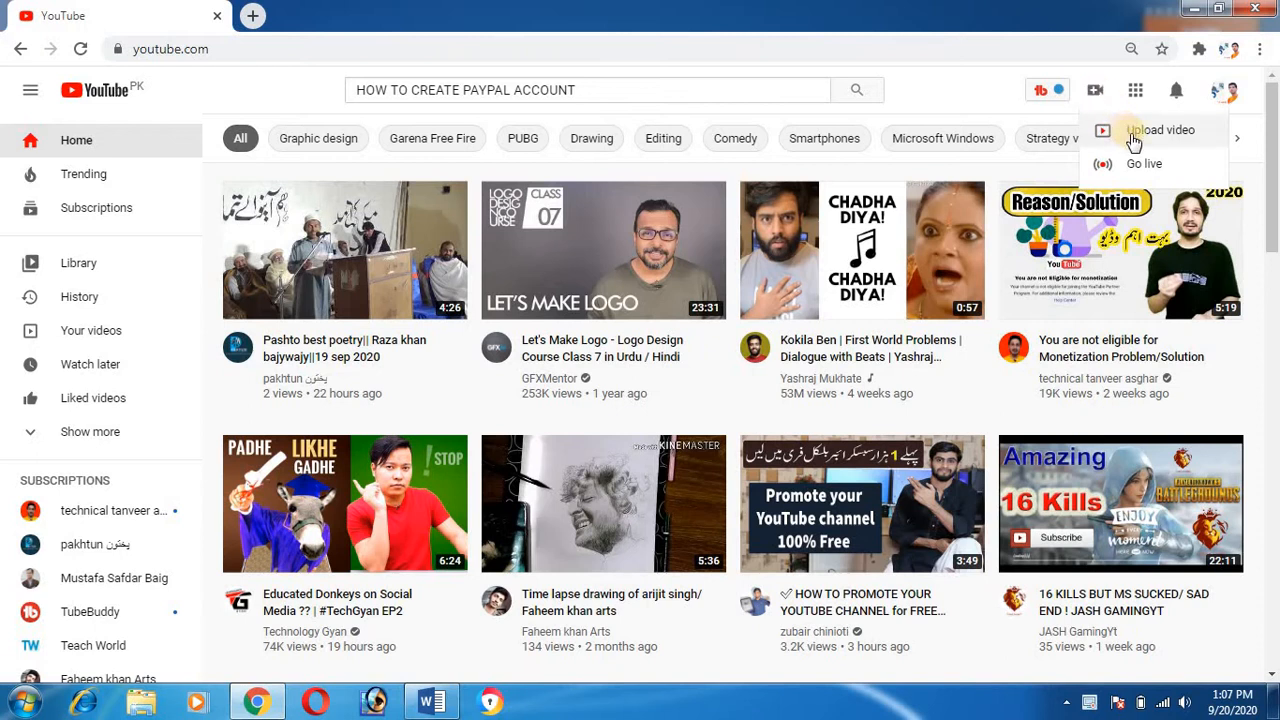
click(1134, 140)
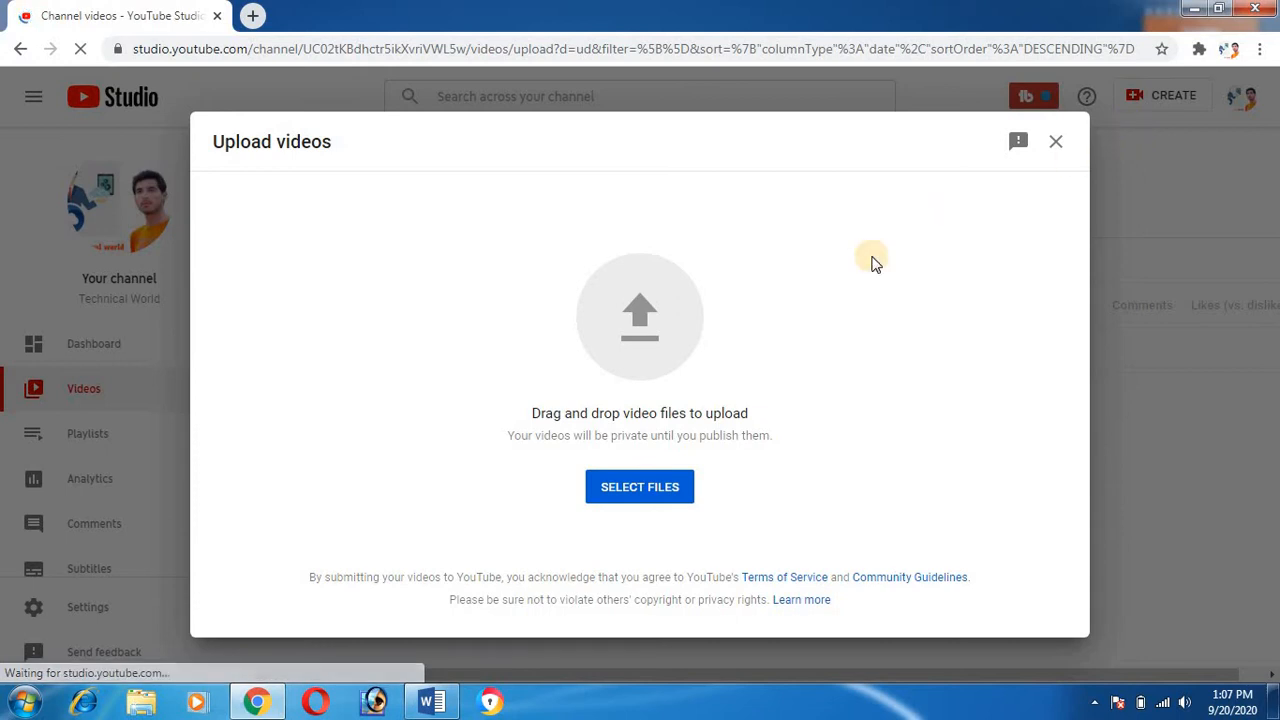
click(660, 497)
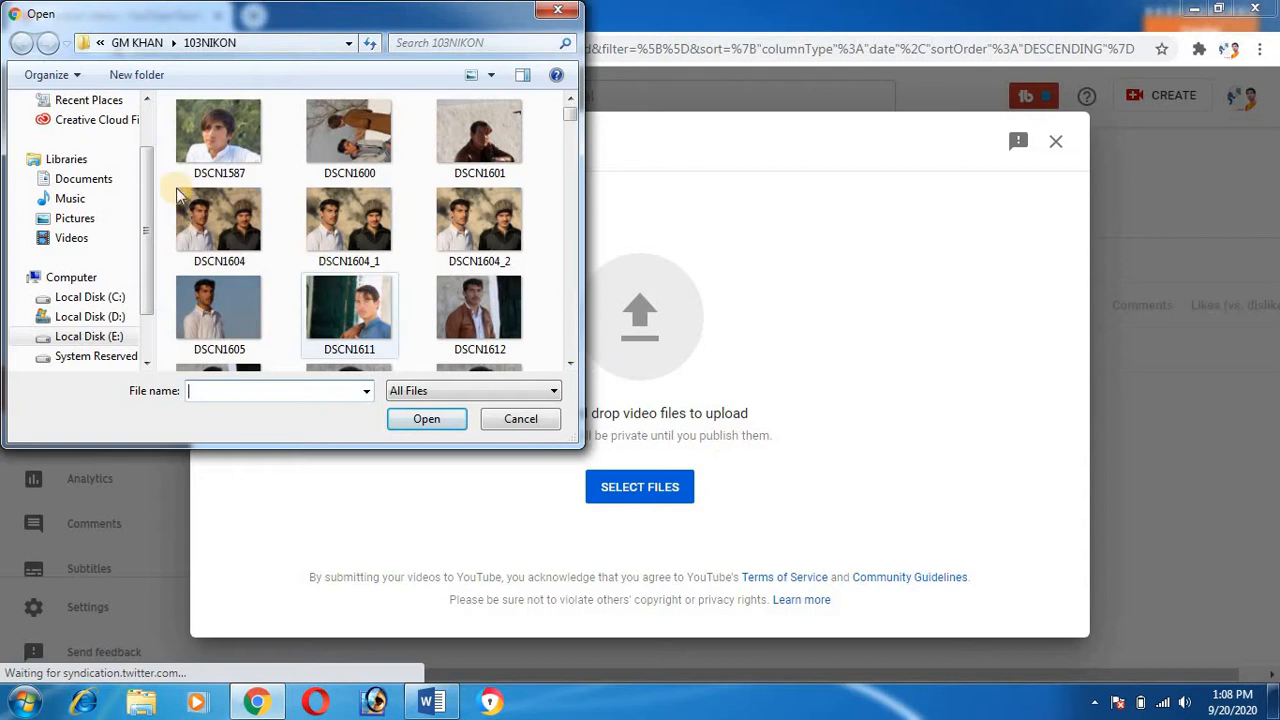
Step: Upload the PAYPAL video from the "Khyber Pakhtunkhwa Police - Official Portal_files" folder in Downloads
click(90, 162)
scroll(145, 131, up, 2)
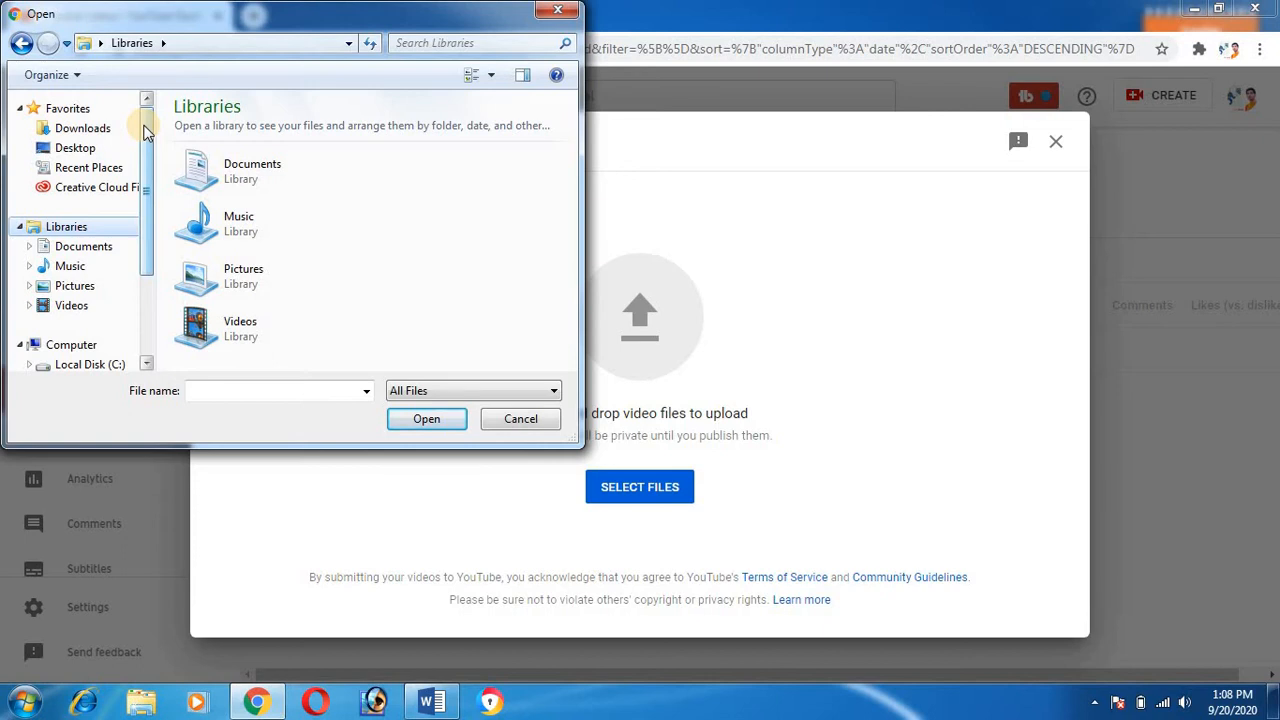
click(121, 128)
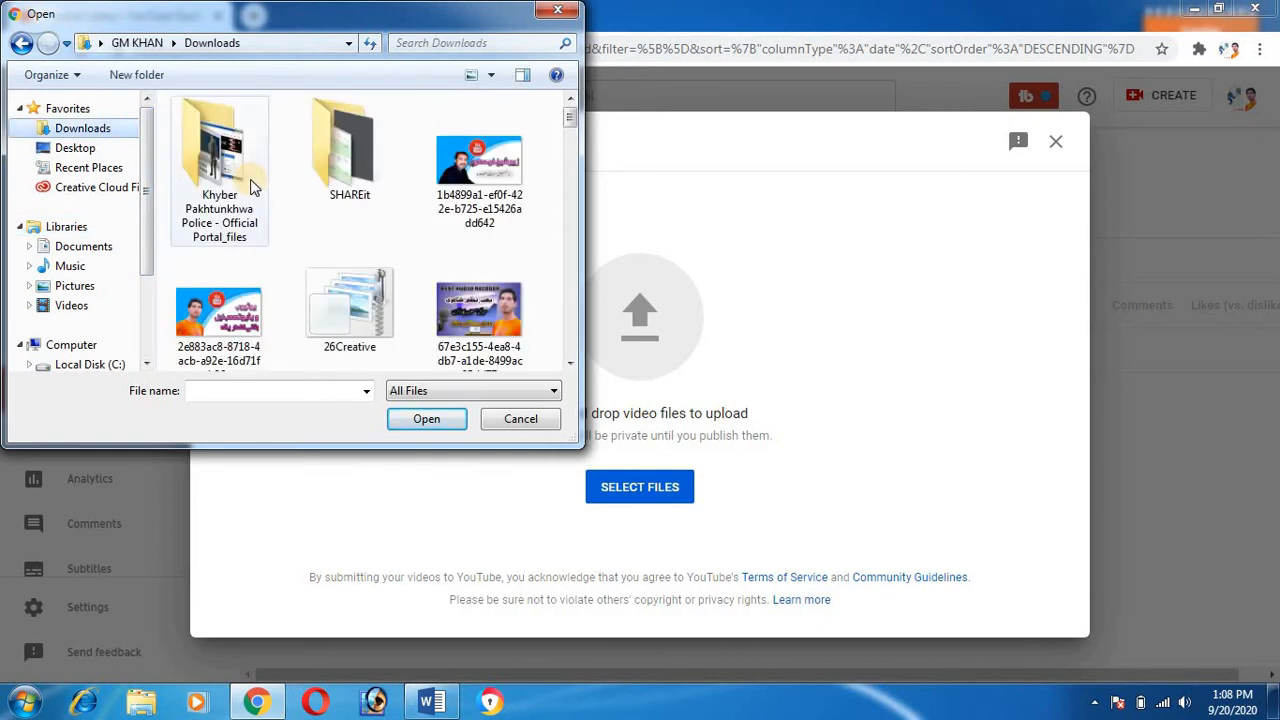
double_click(252, 186)
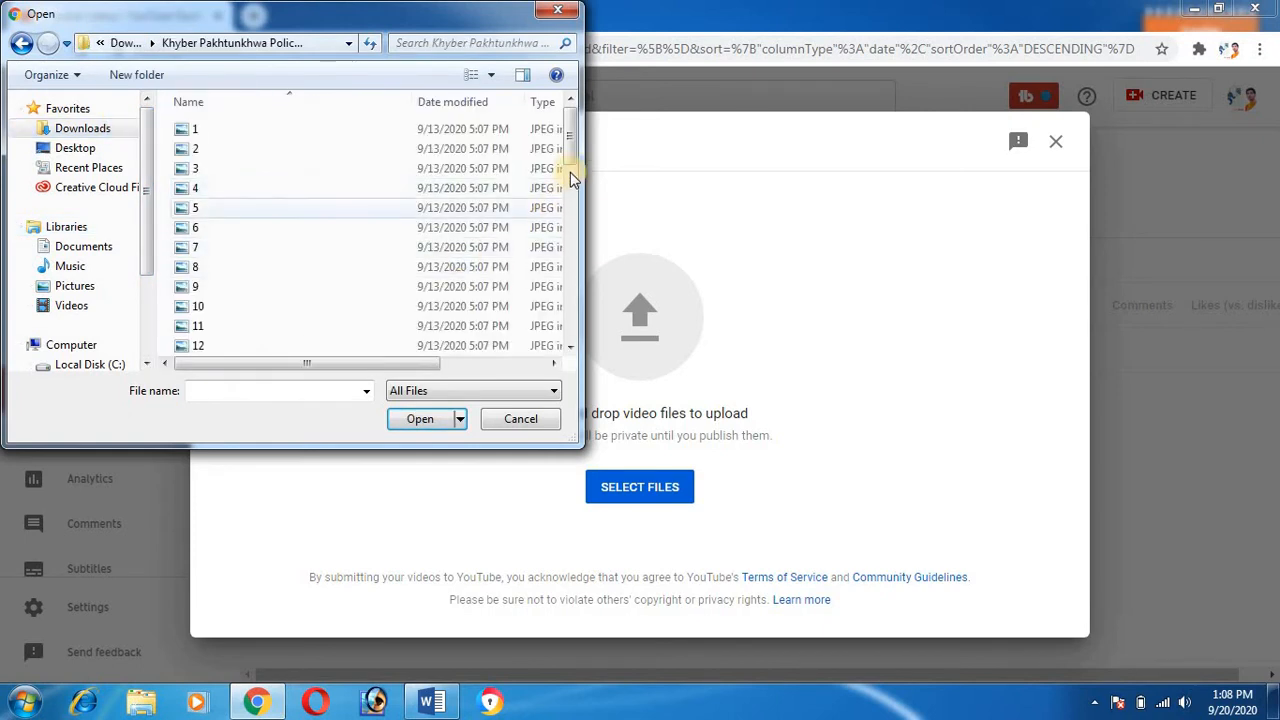
drag(575, 168, 574, 331)
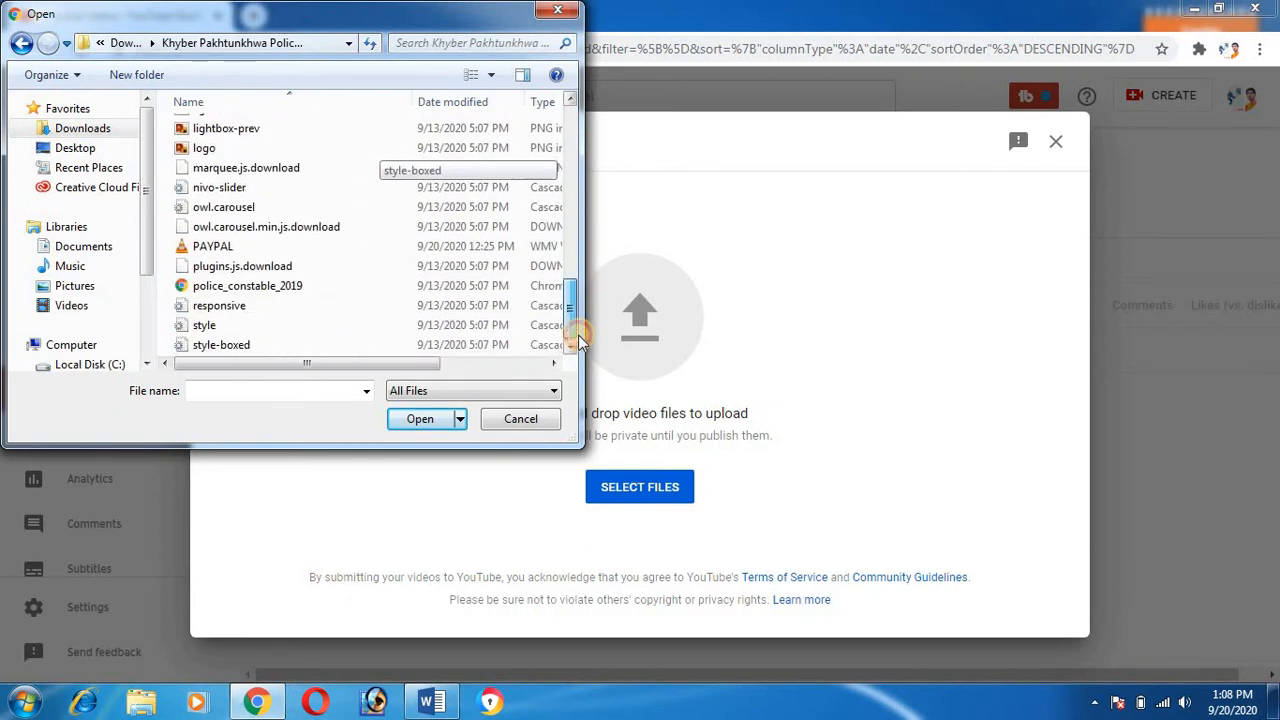
click(306, 247)
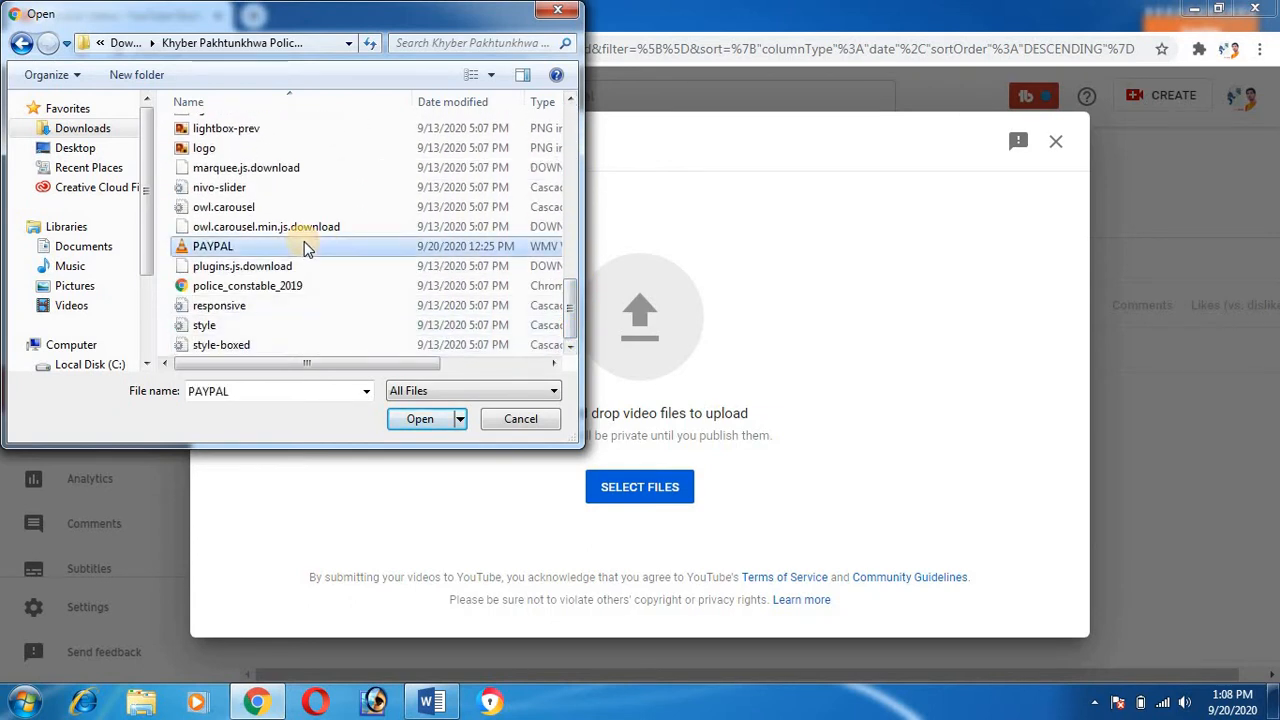
click(421, 424)
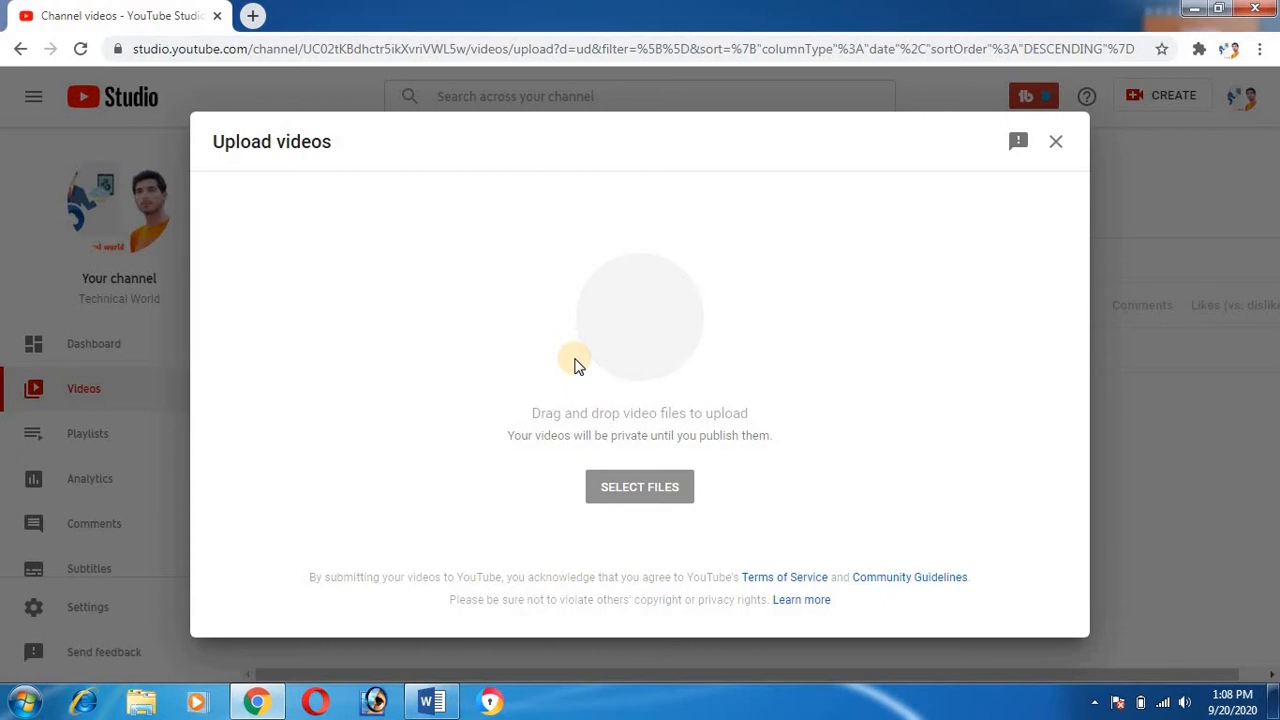
Step: Replace the video title with "How to create paypal account in Pakistan , 100% legal , free paypal signup", copied from the Word document
triple_click(576, 359)
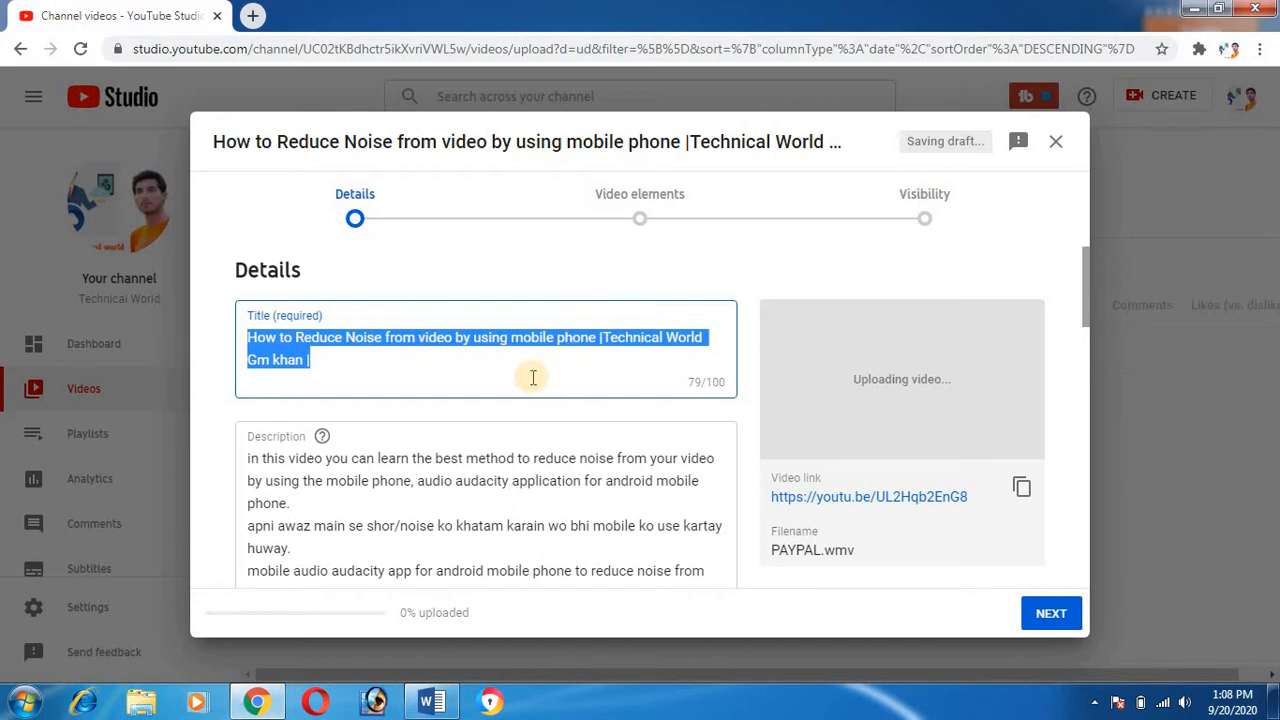
key(BackSpace)
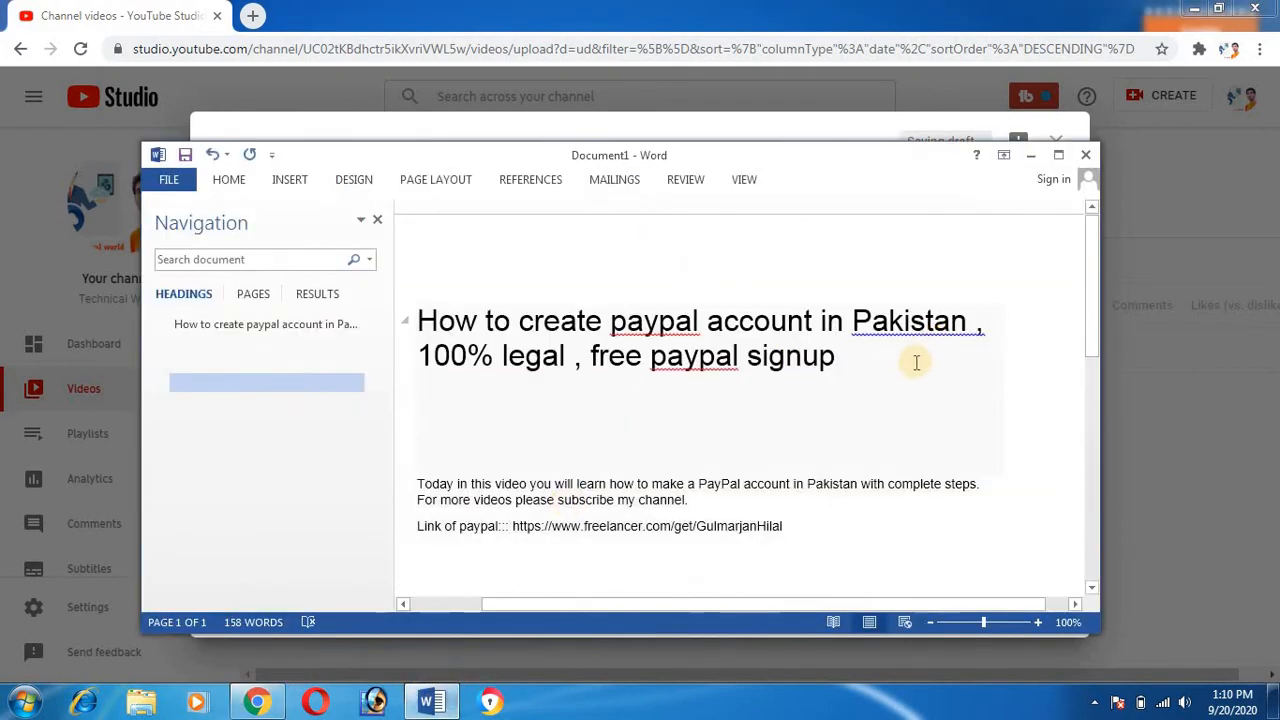
drag(904, 373, 452, 326)
key(ctrl+c)
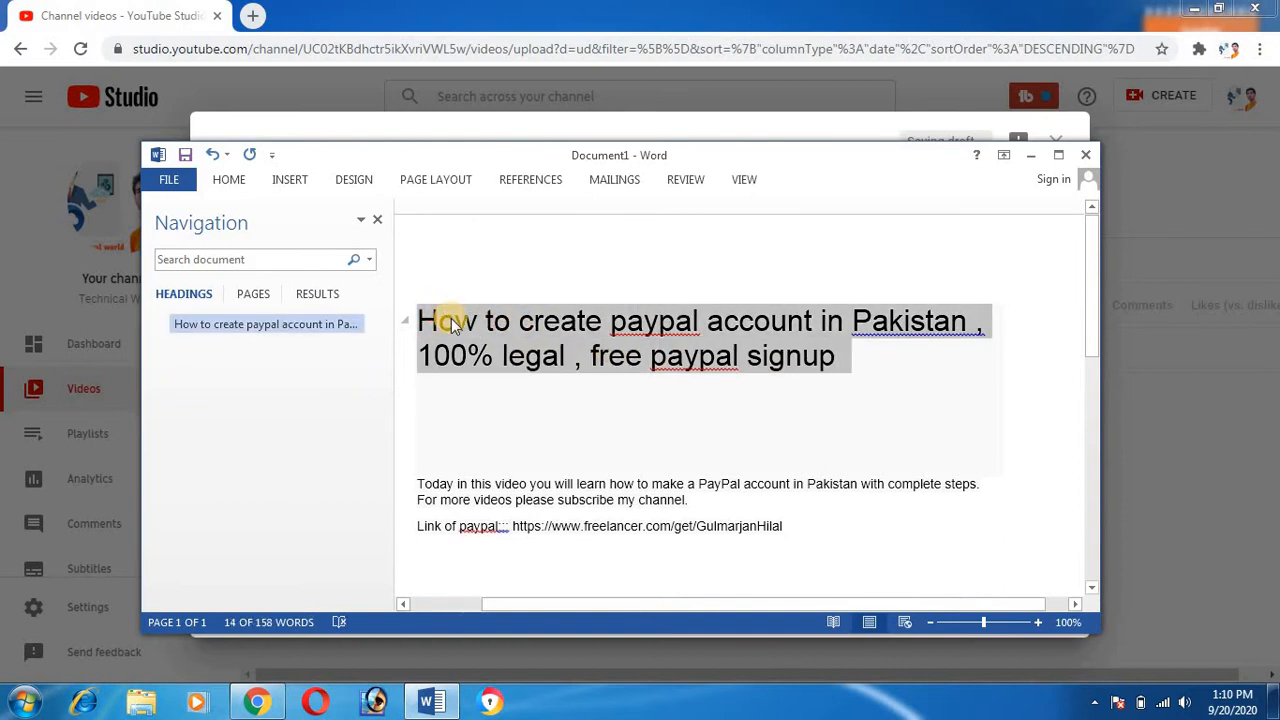
click(257, 702)
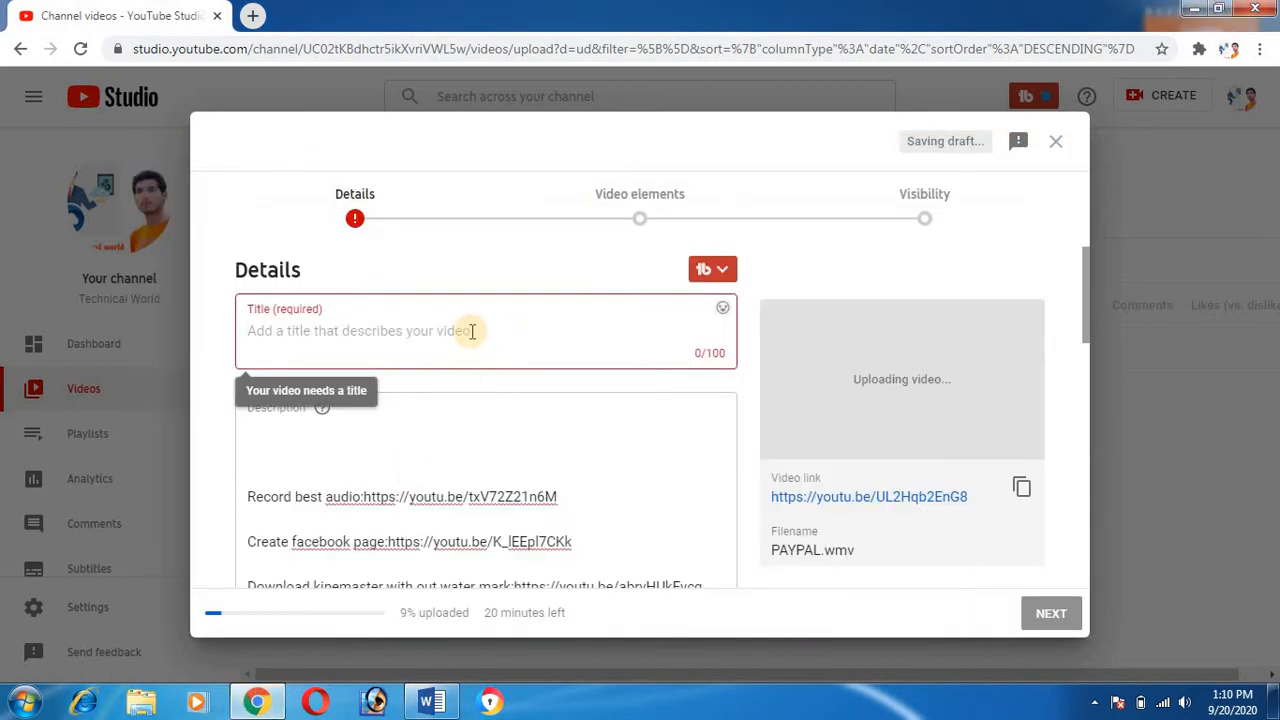
key(ctrl+v)
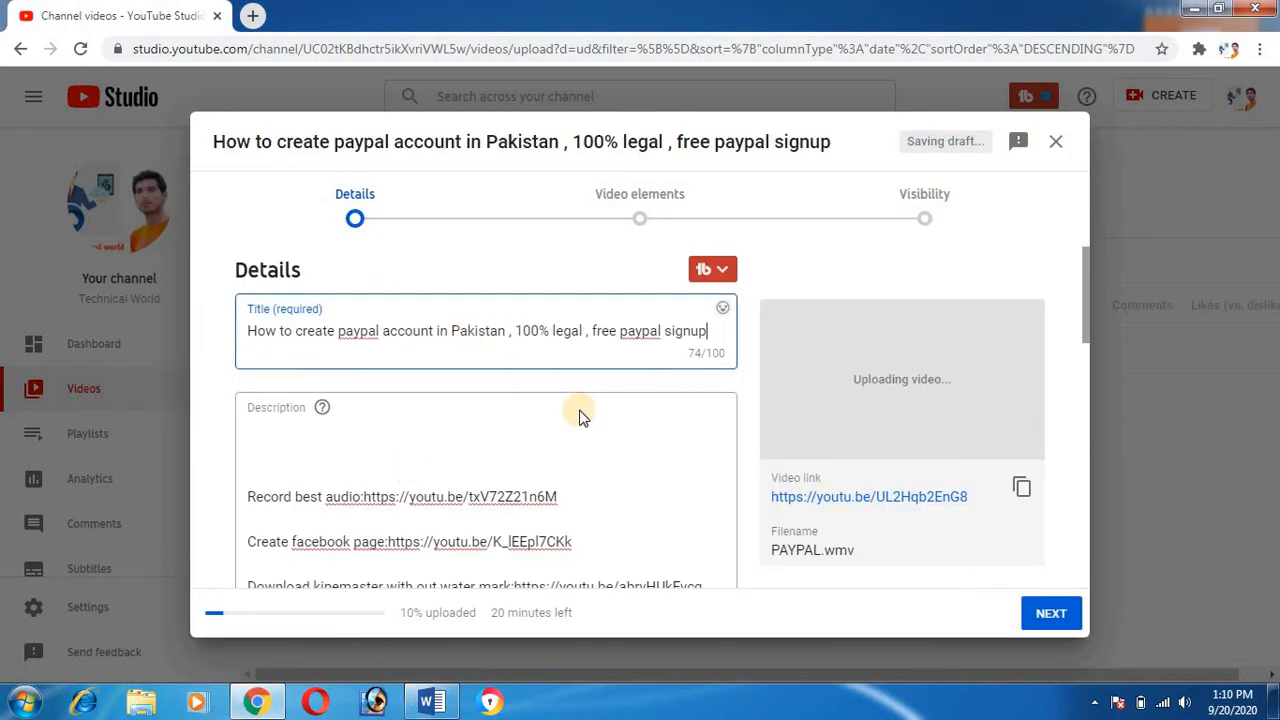
Step: Copy the intro text and PayPal link from the Word document into the beginning of the video description, above the existing links
click(543, 429)
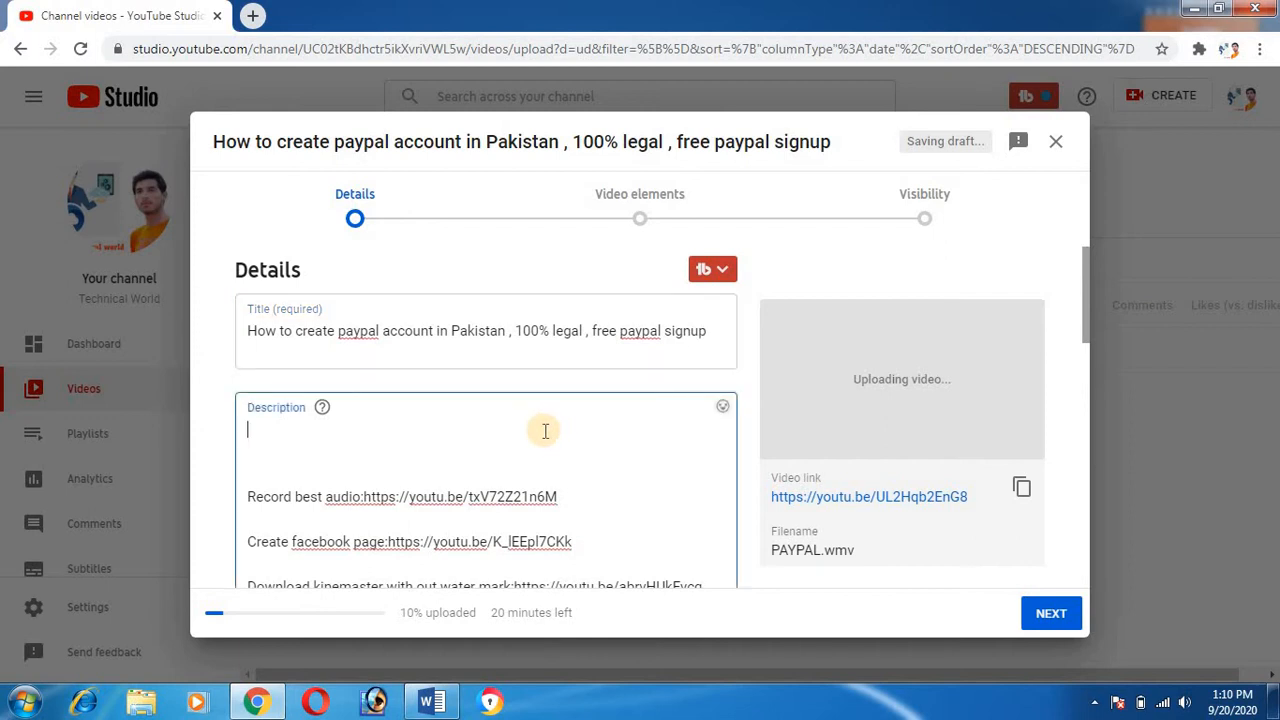
click(431, 702)
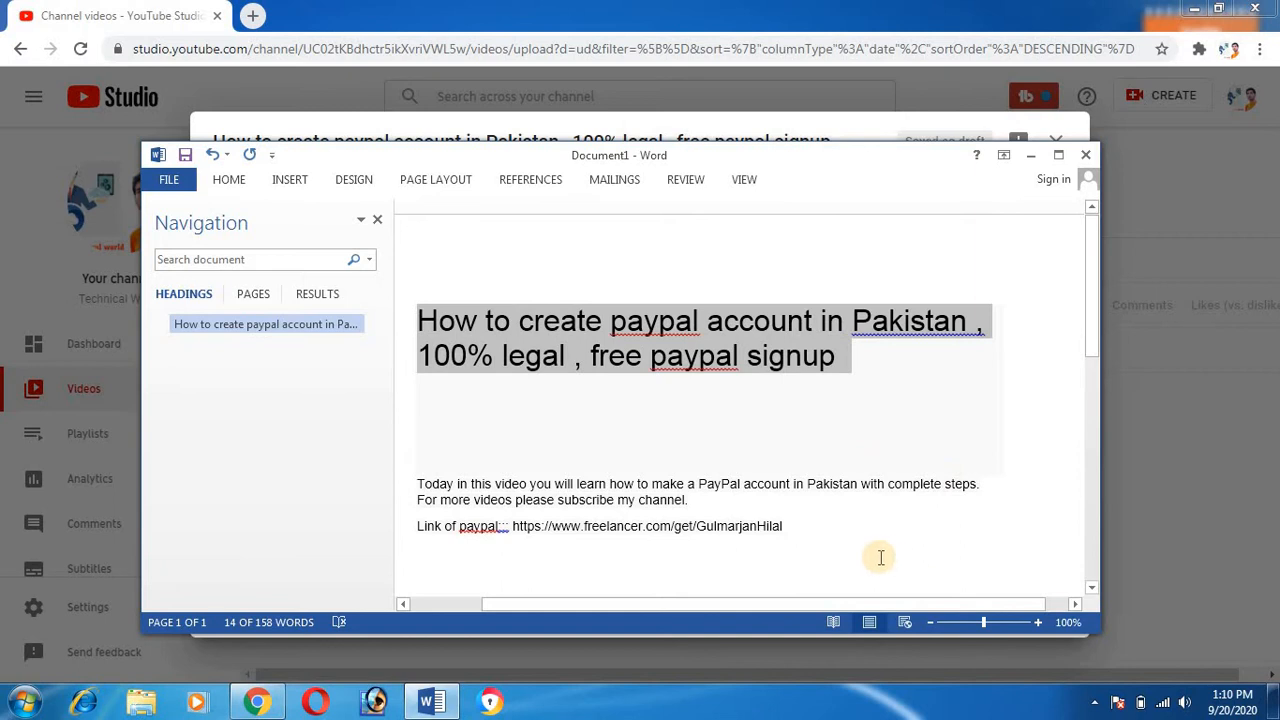
drag(569, 551, 430, 487)
key(ctrl+c)
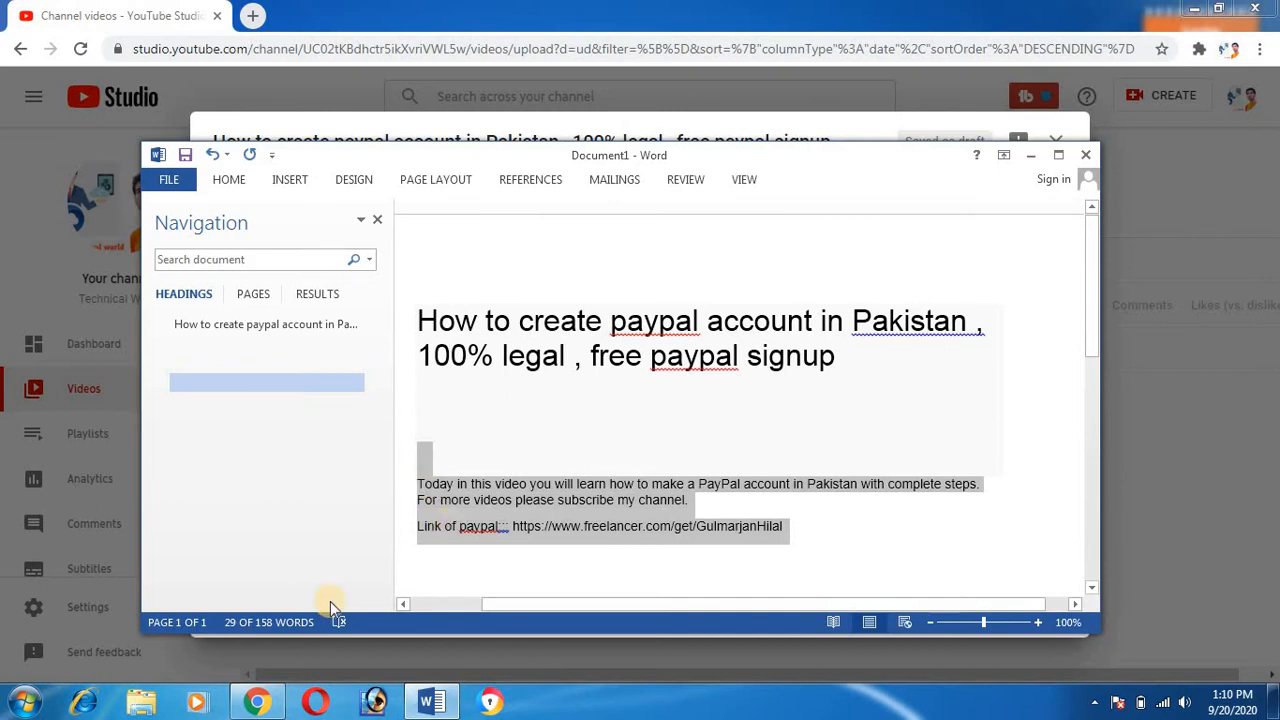
click(262, 703)
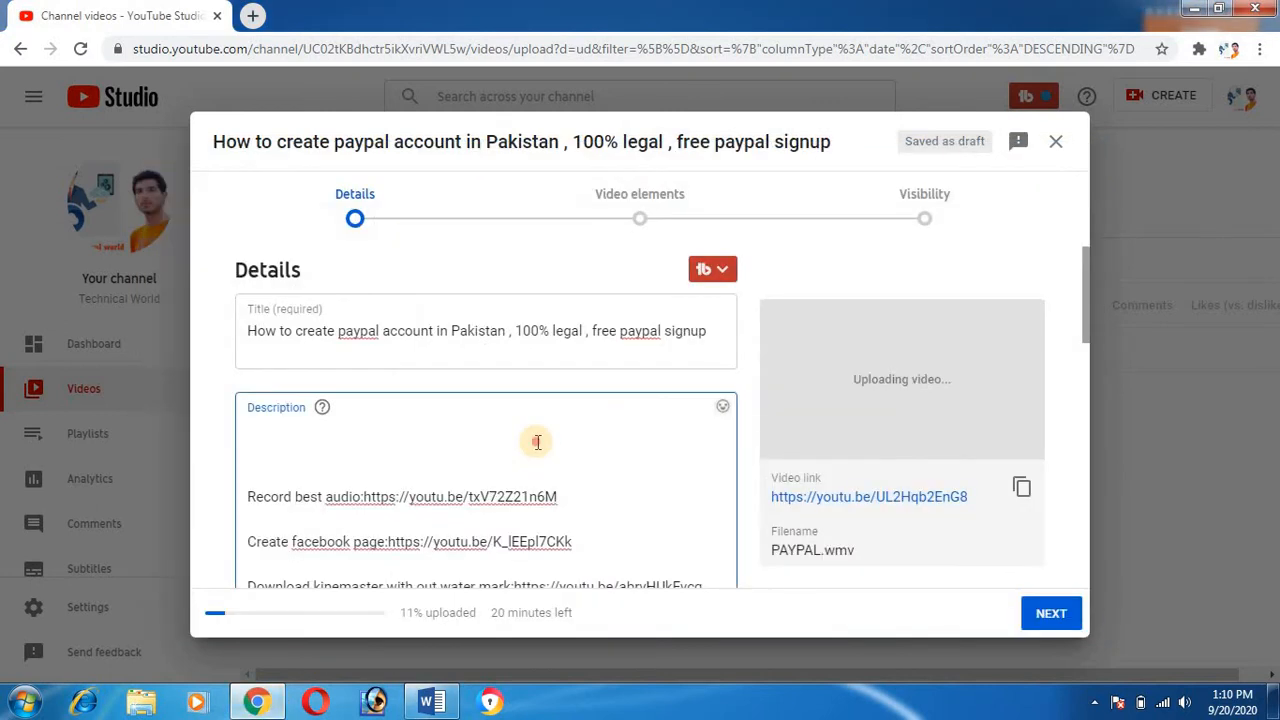
click(536, 442)
key(ctrl+v)
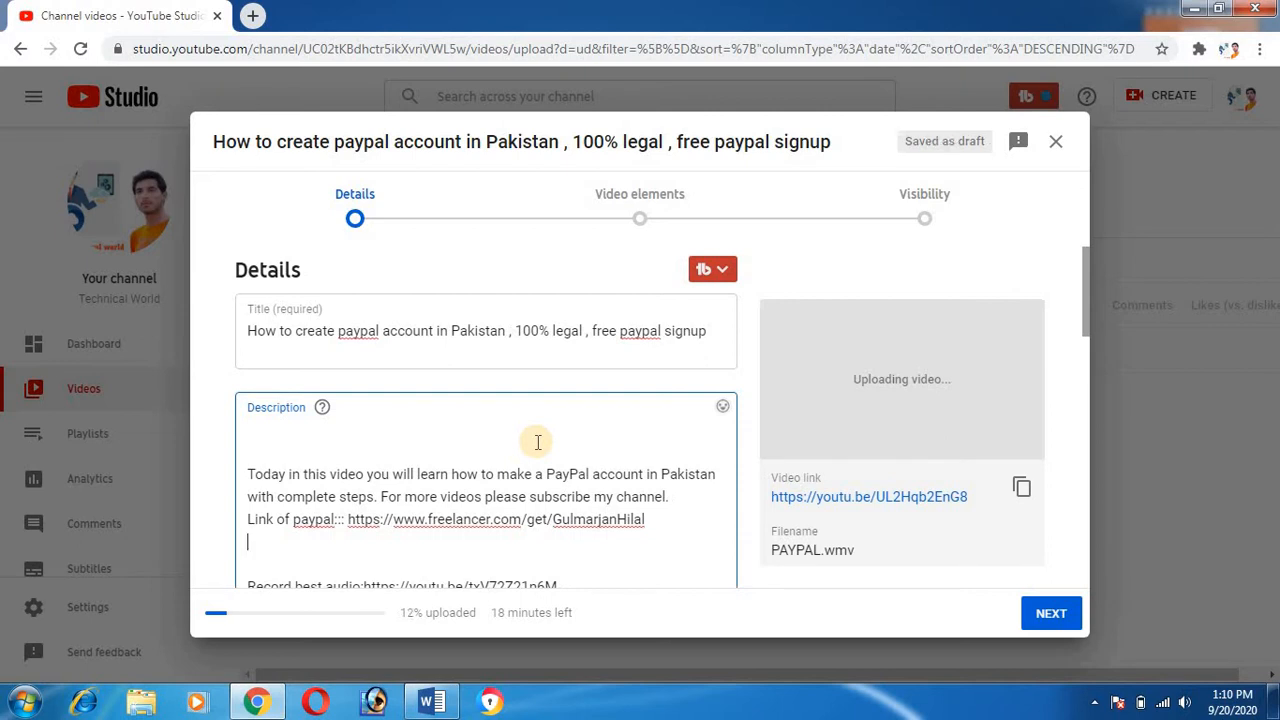
Step: Upload the "paypal 2" image from the Downloads folder as the video's custom thumbnail
drag(1088, 302, 1087, 450)
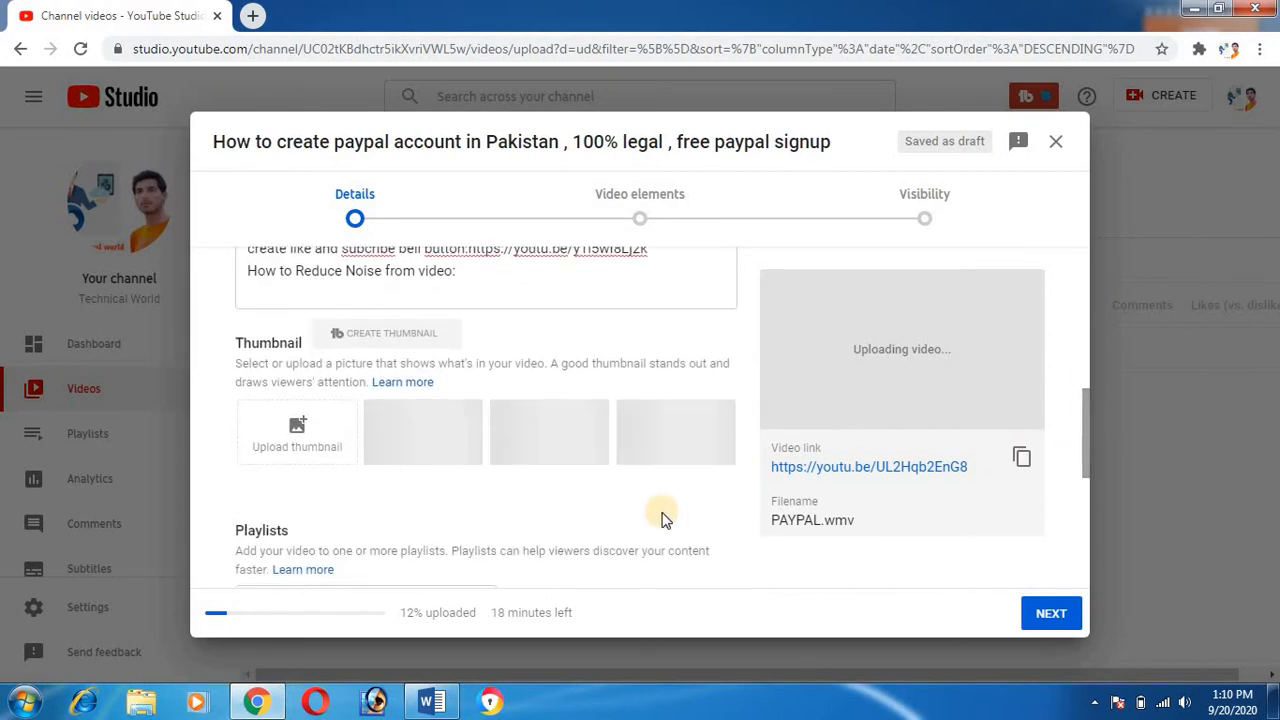
click(304, 446)
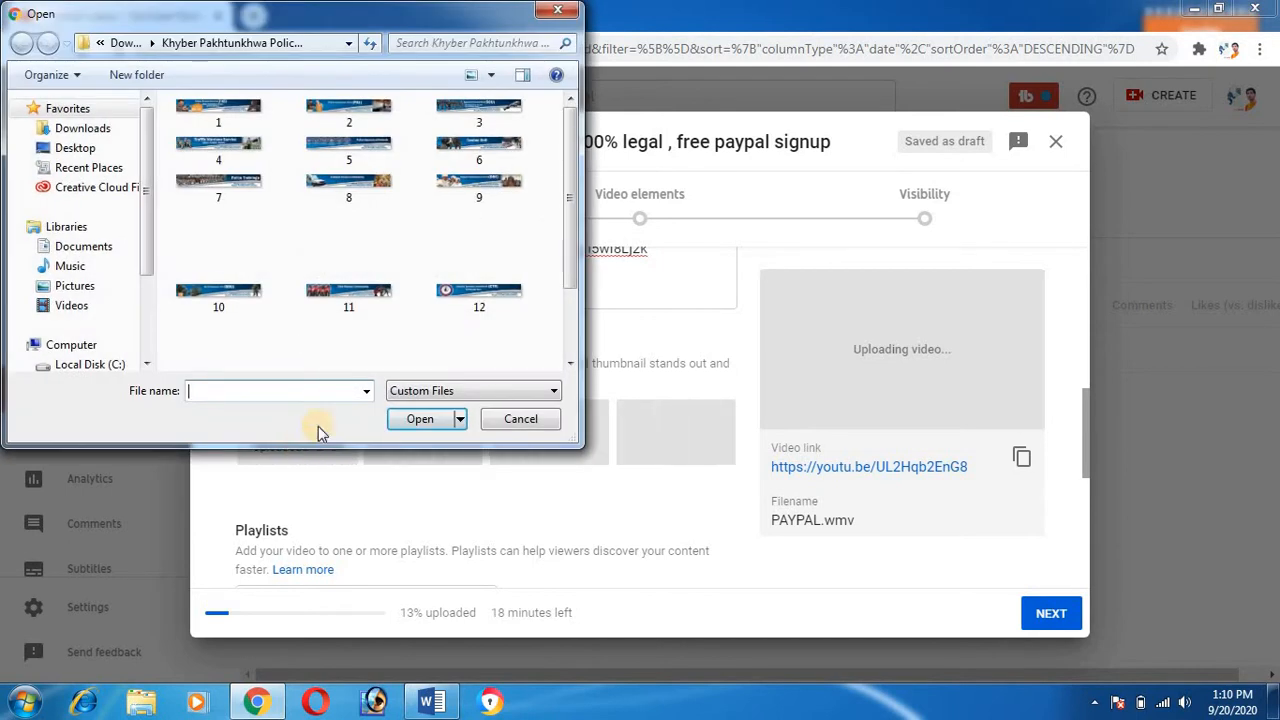
click(85, 128)
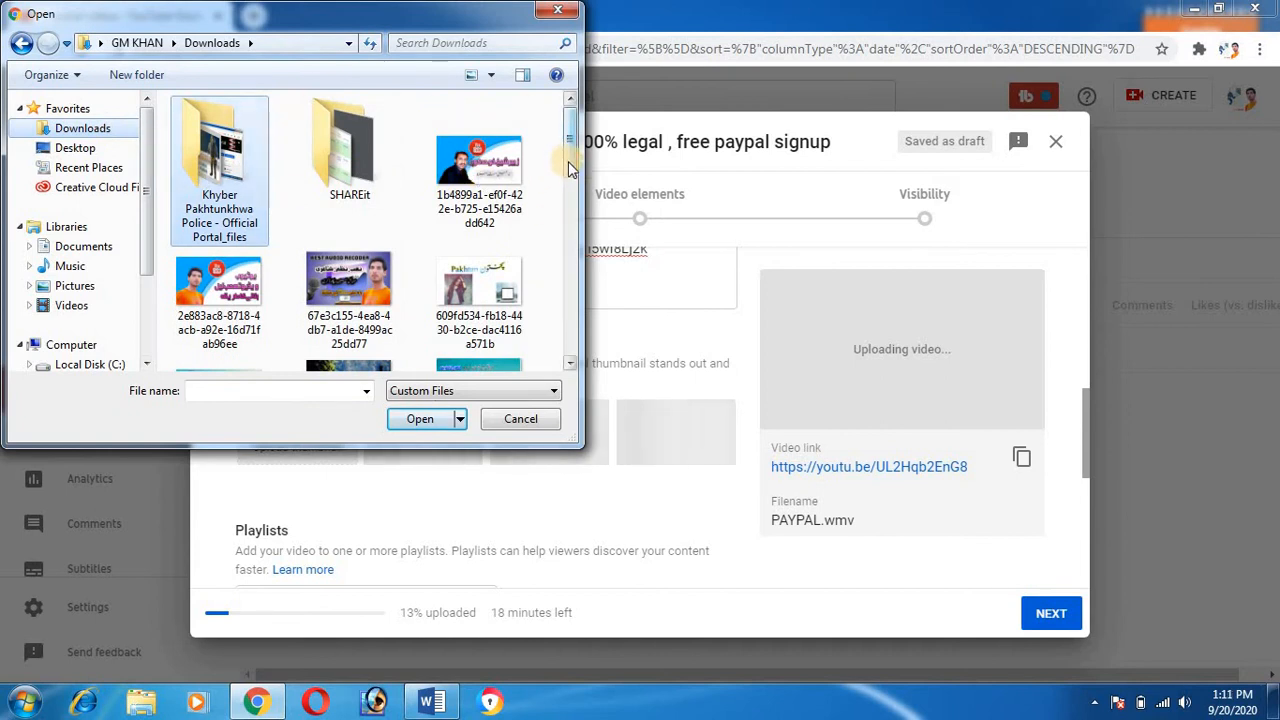
click(316, 390)
text(pay)
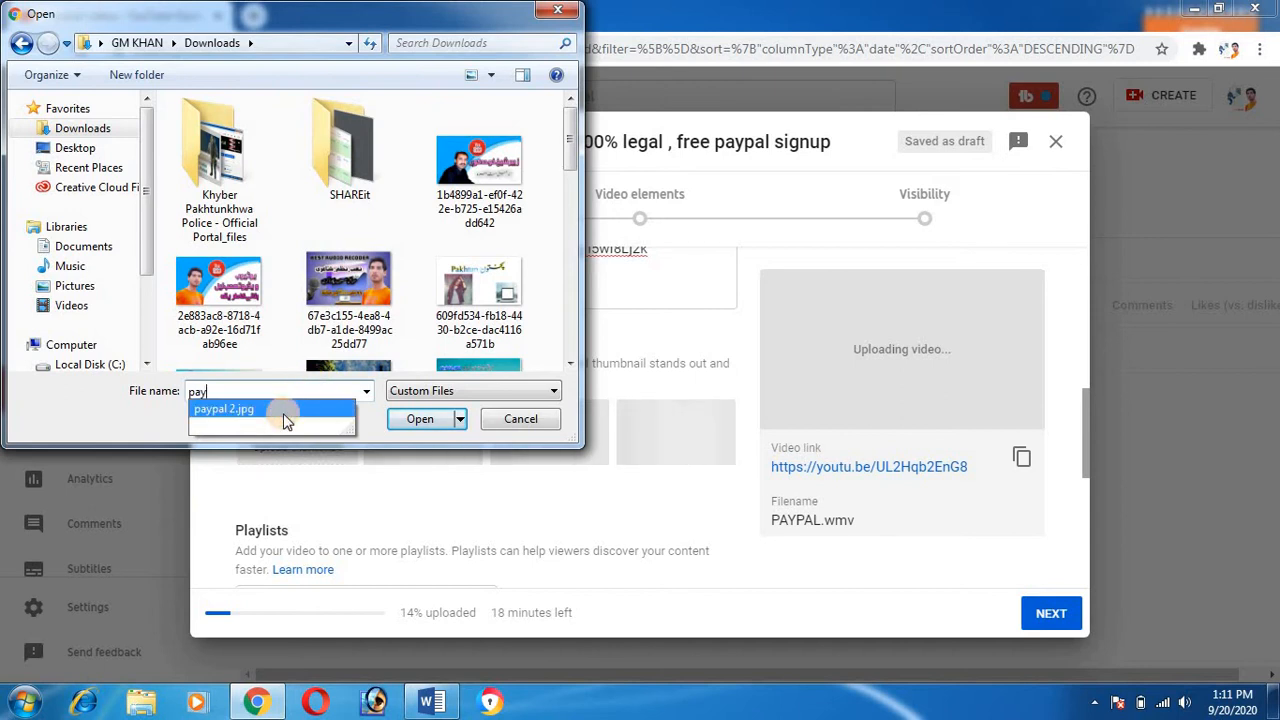
click(284, 420)
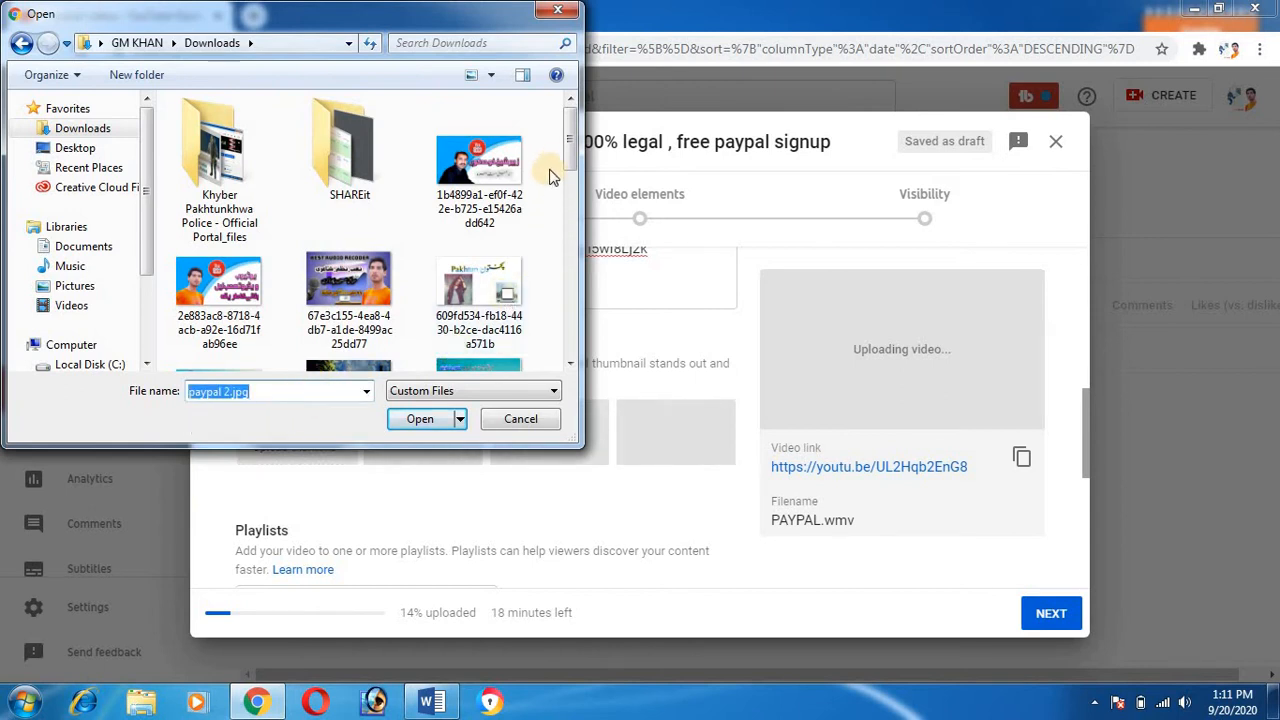
scroll(571, 177, down, 3)
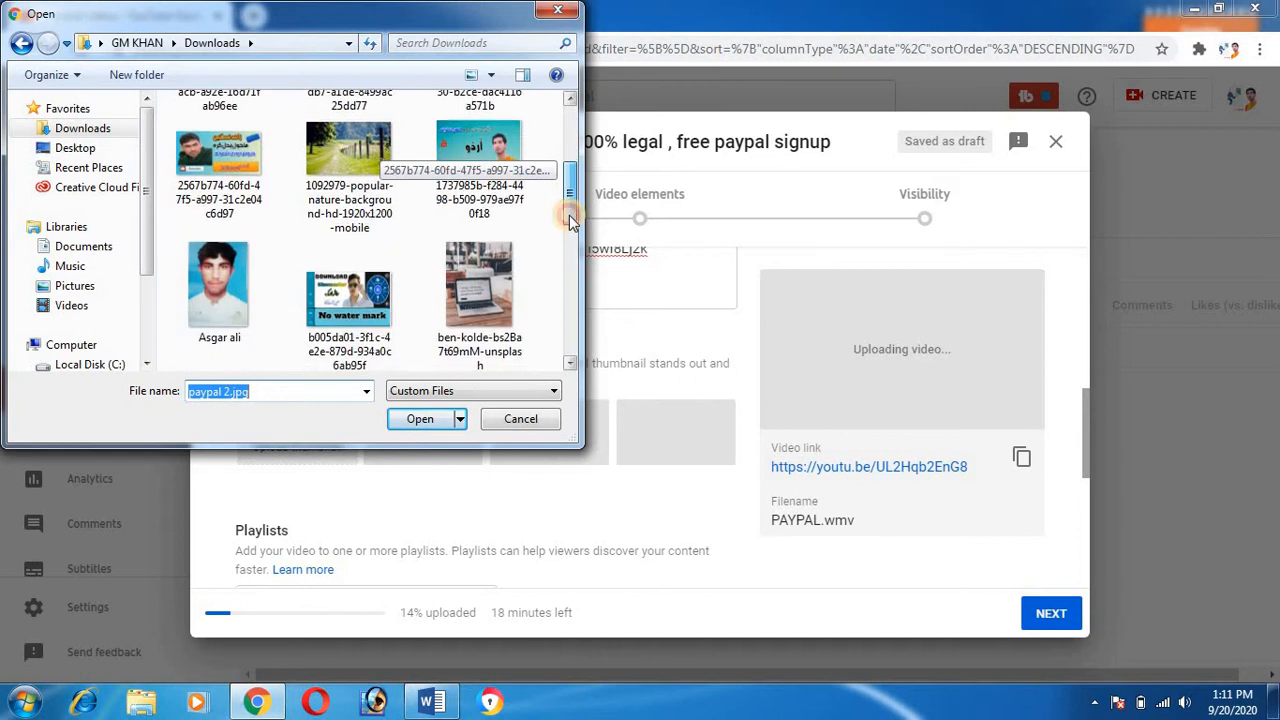
scroll(571, 222, down, 6)
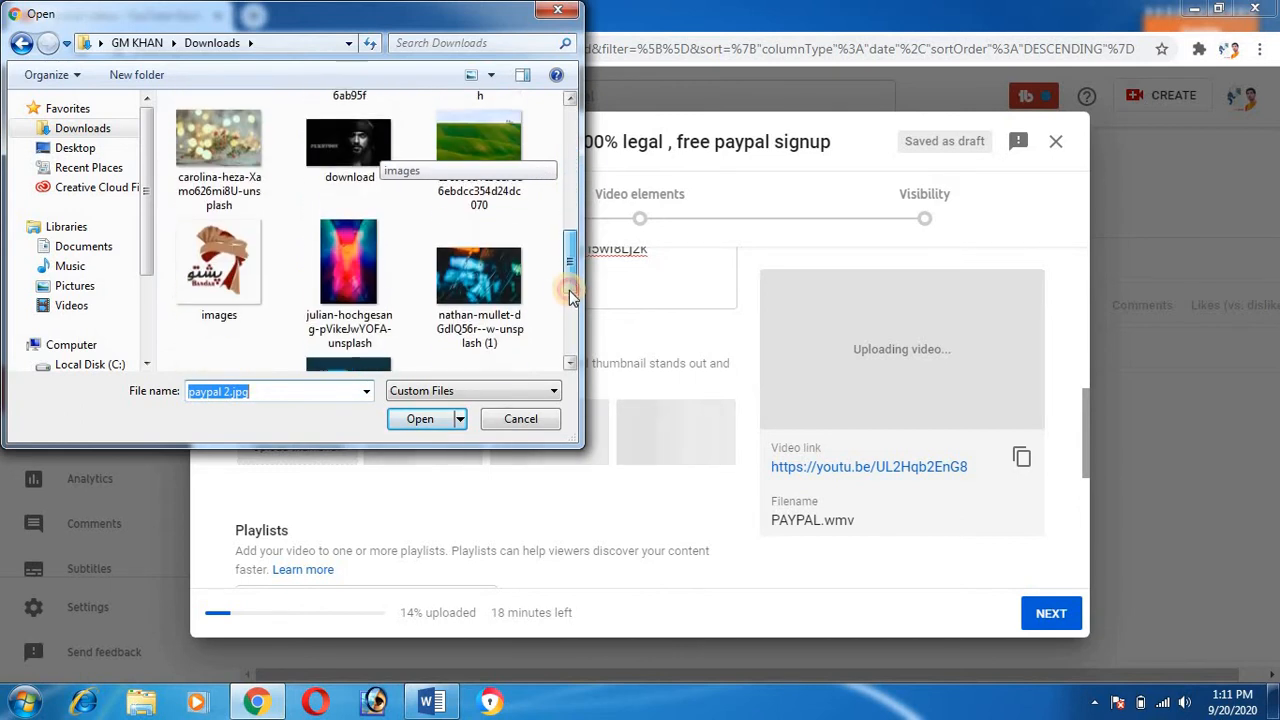
scroll(571, 318, down, 3)
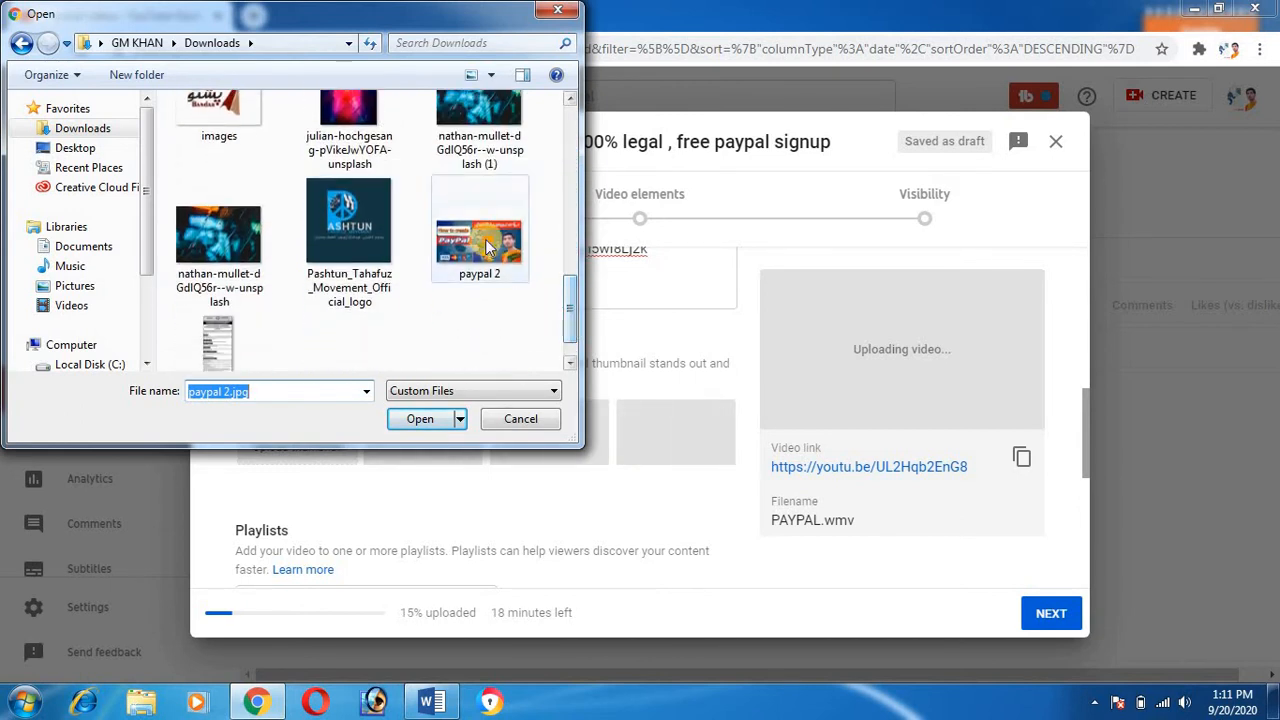
click(485, 239)
click(425, 418)
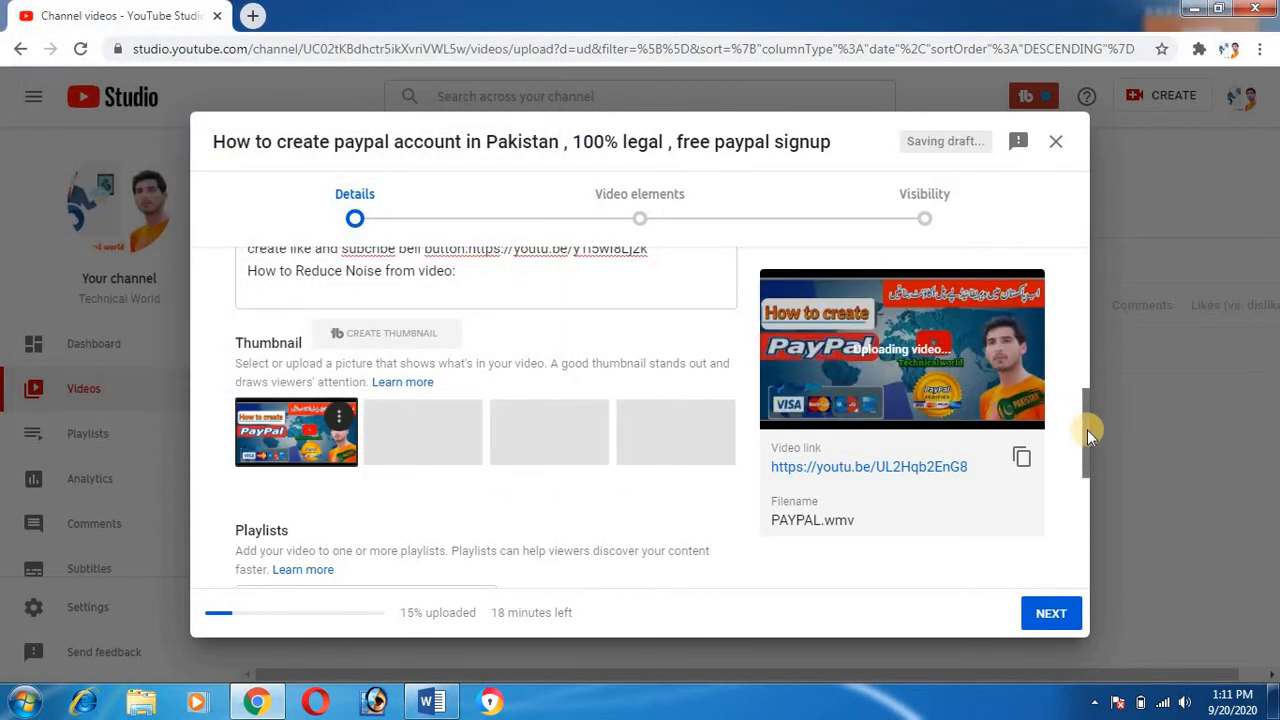
Step: Add the video to the "Technical solution" playlist
drag(1086, 440, 1084, 516)
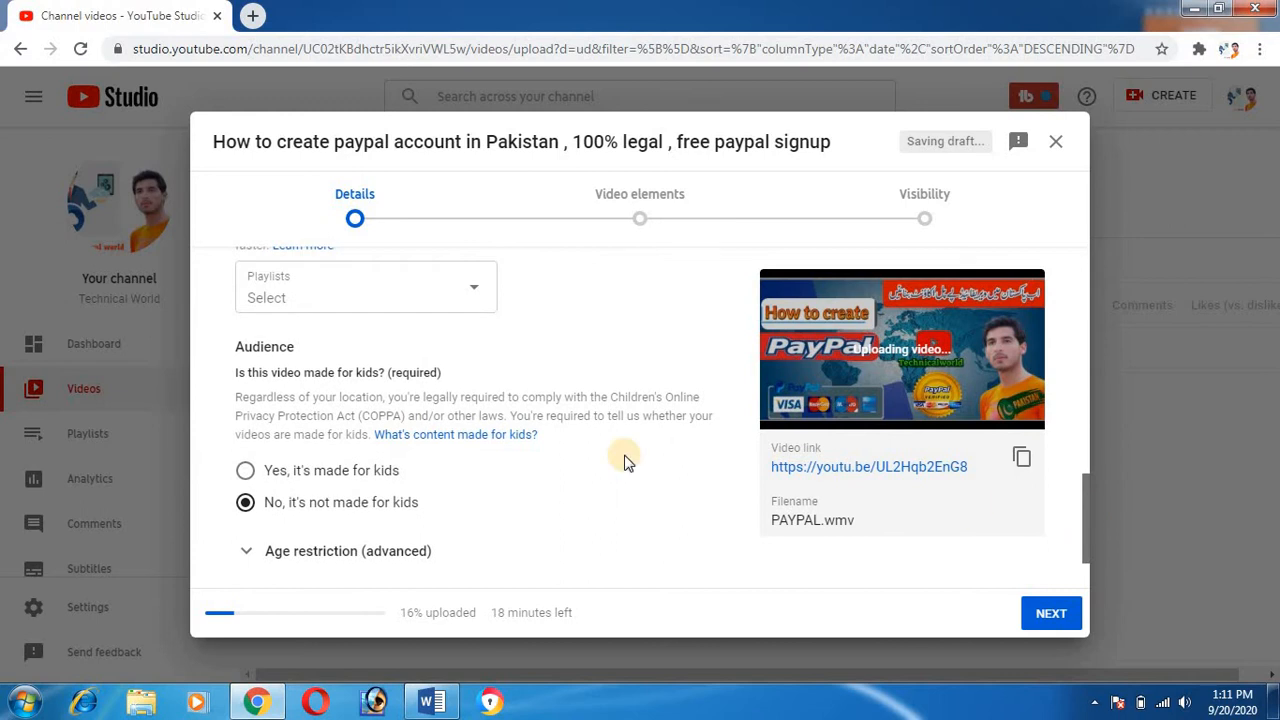
click(474, 287)
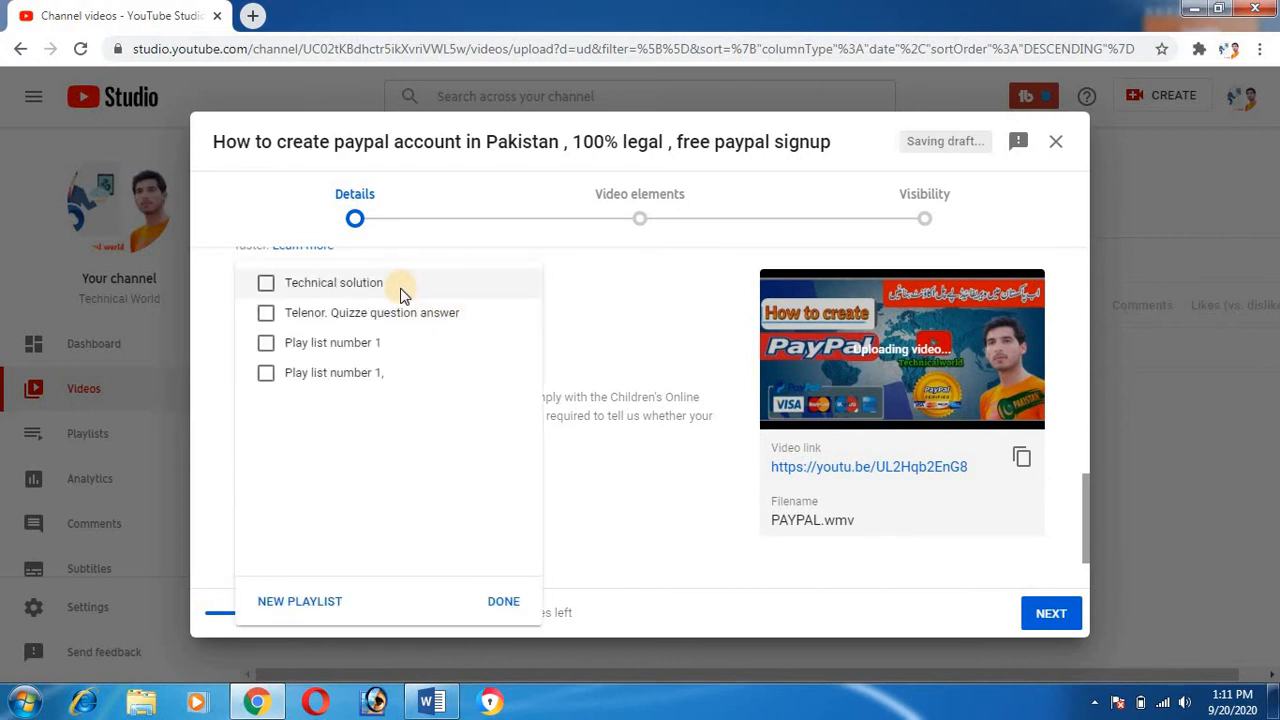
click(267, 284)
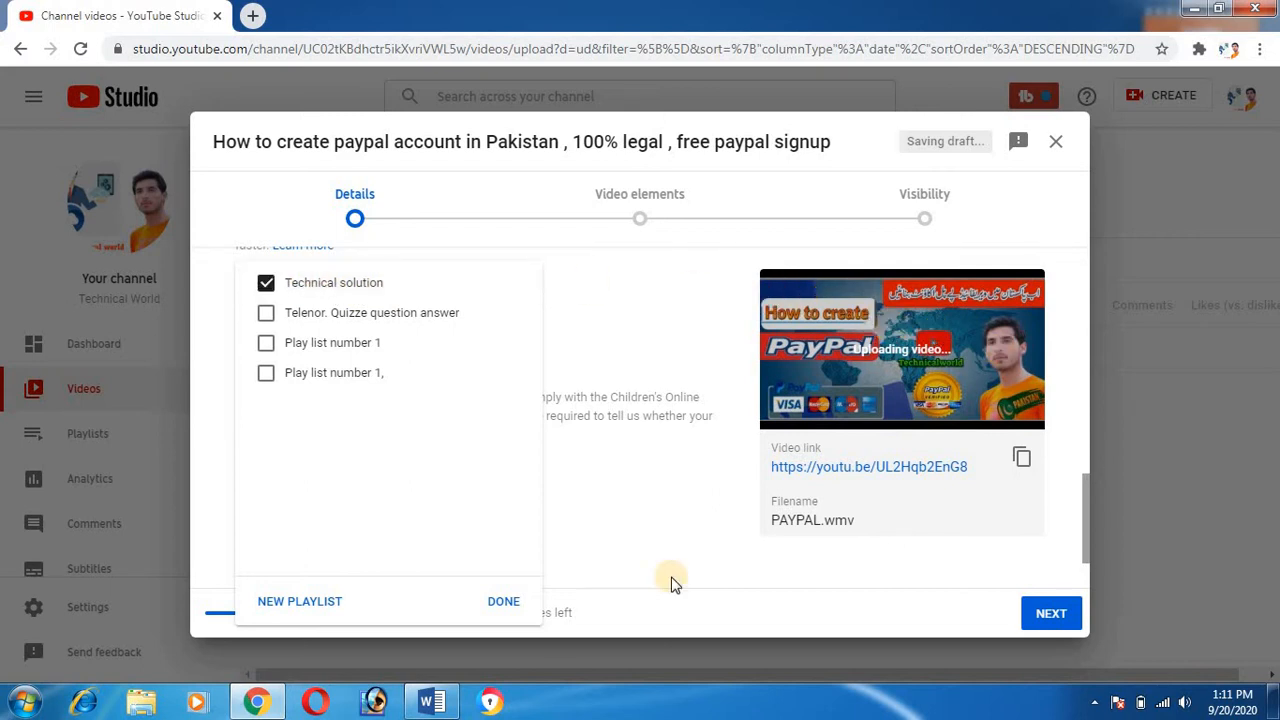
click(503, 607)
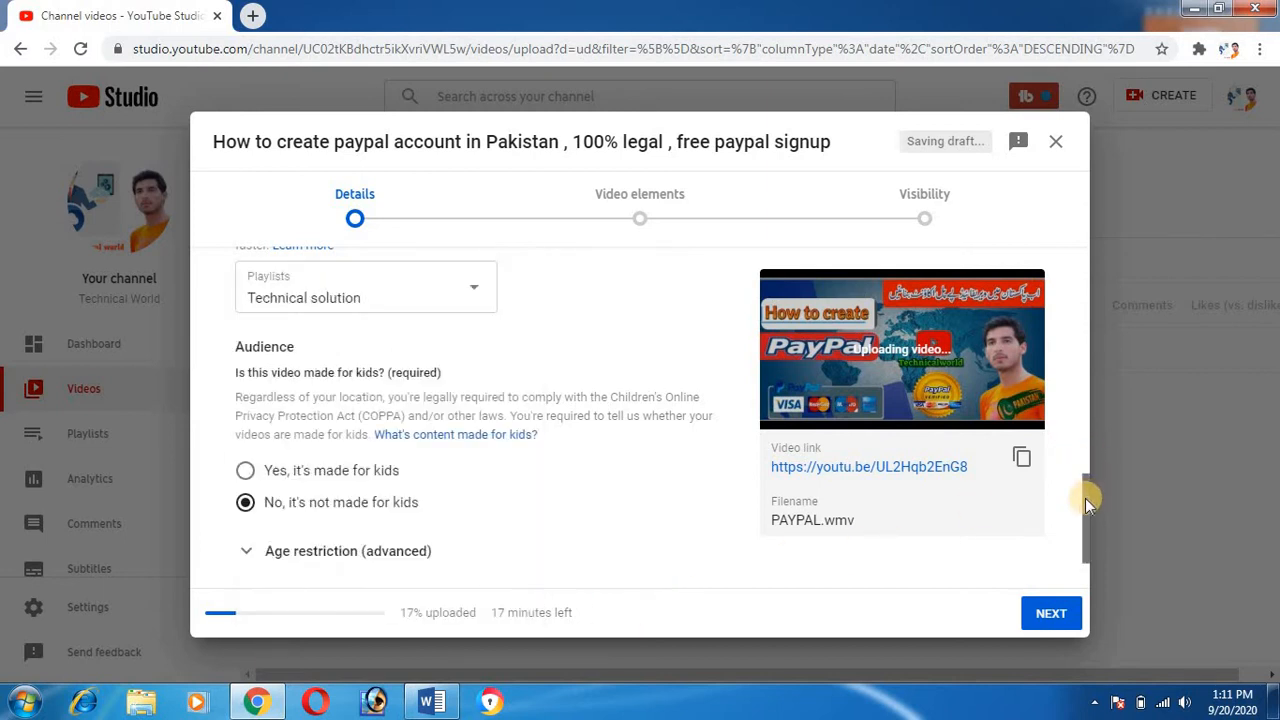
Step: Show the additional video options and clear all existing tags from the video
scroll(1086, 551, down, 1)
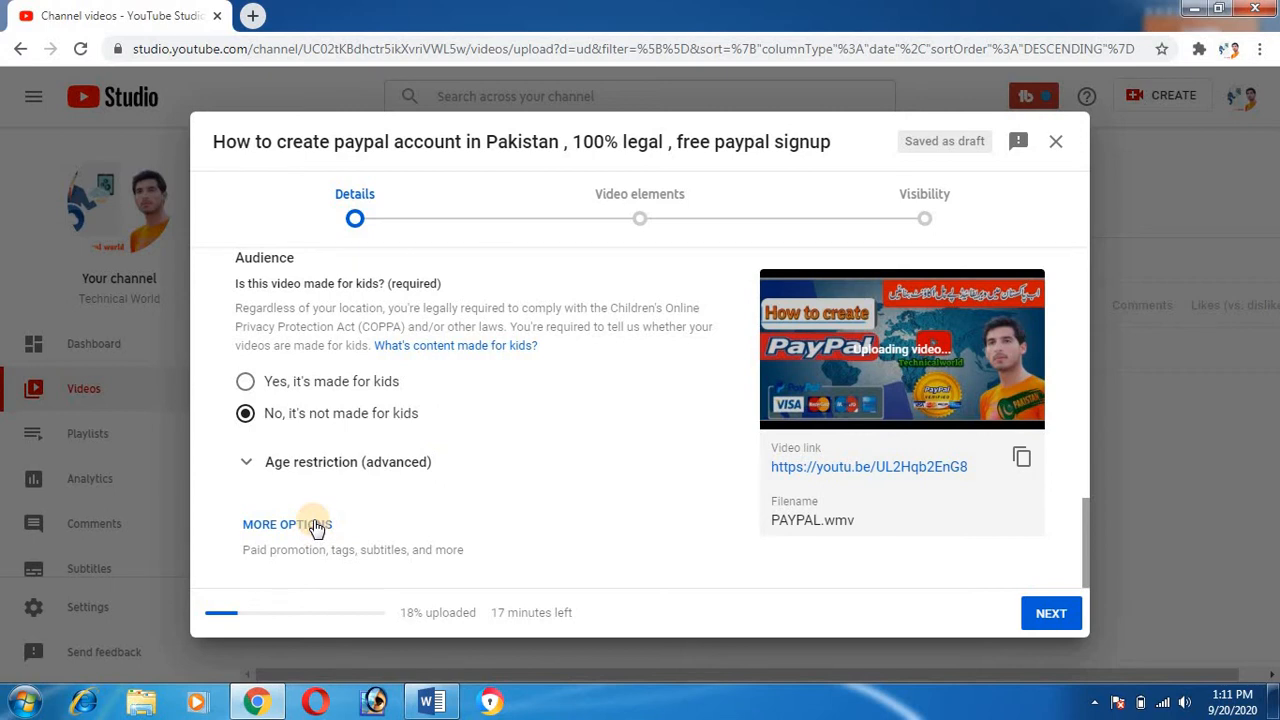
click(546, 534)
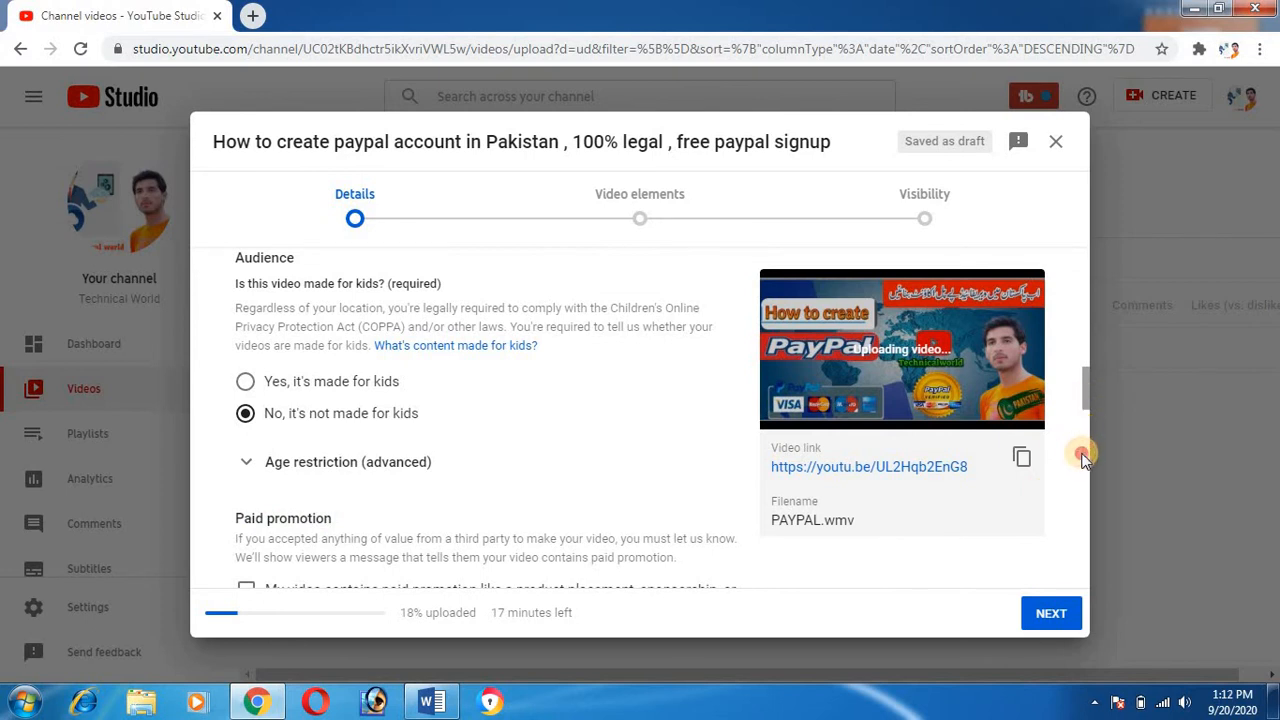
scroll(1086, 397, down, 4)
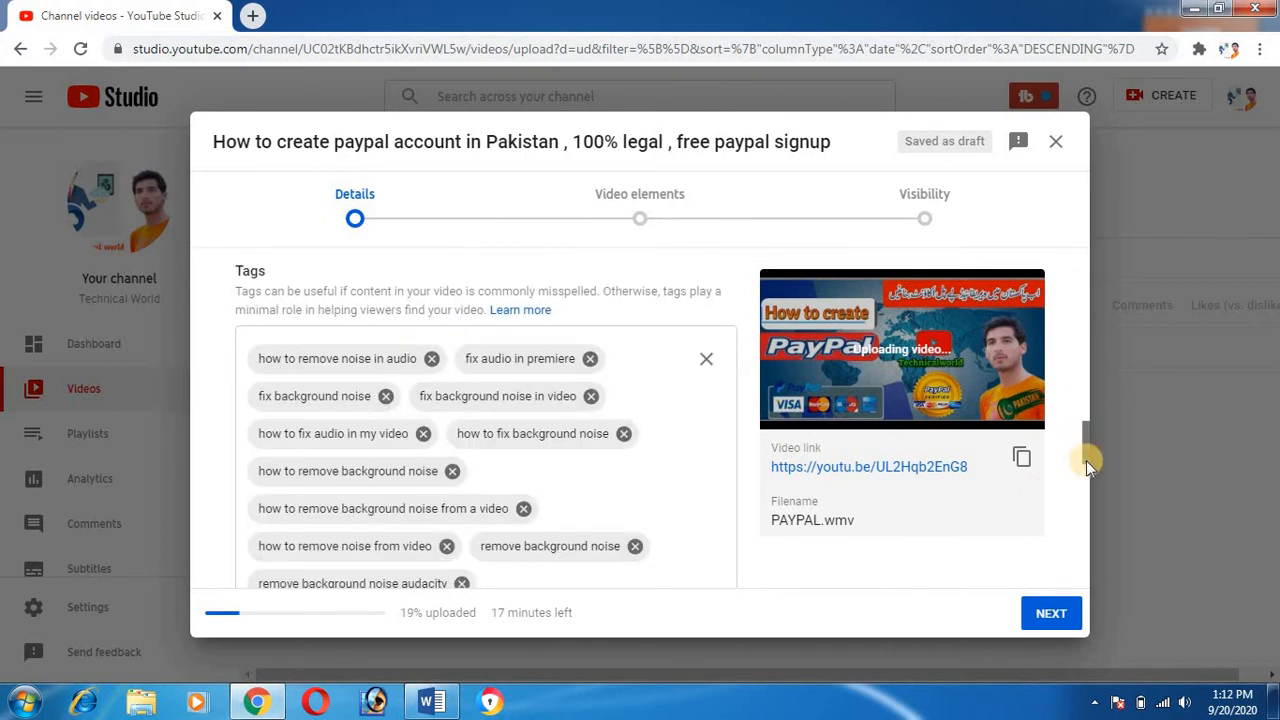
click(706, 360)
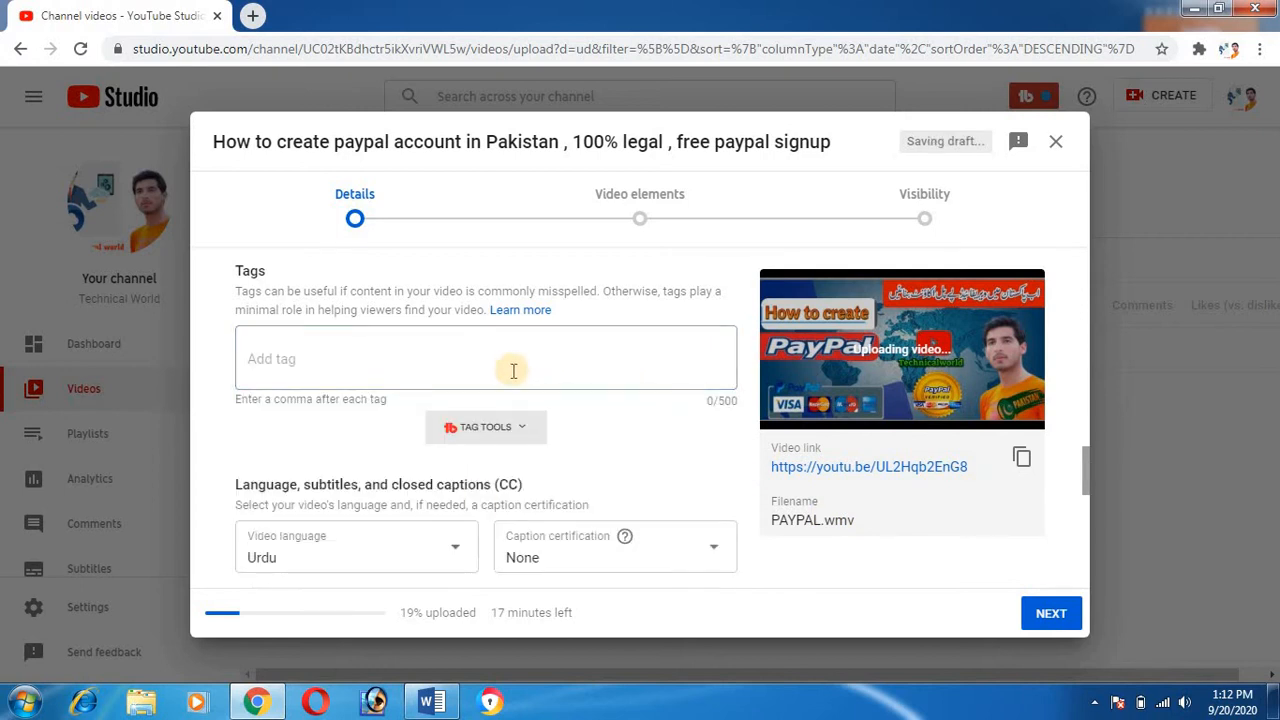
Step: Transfer the PayPal keyword list under "TAG" in the Word document into the video's empty tags field
click(440, 700)
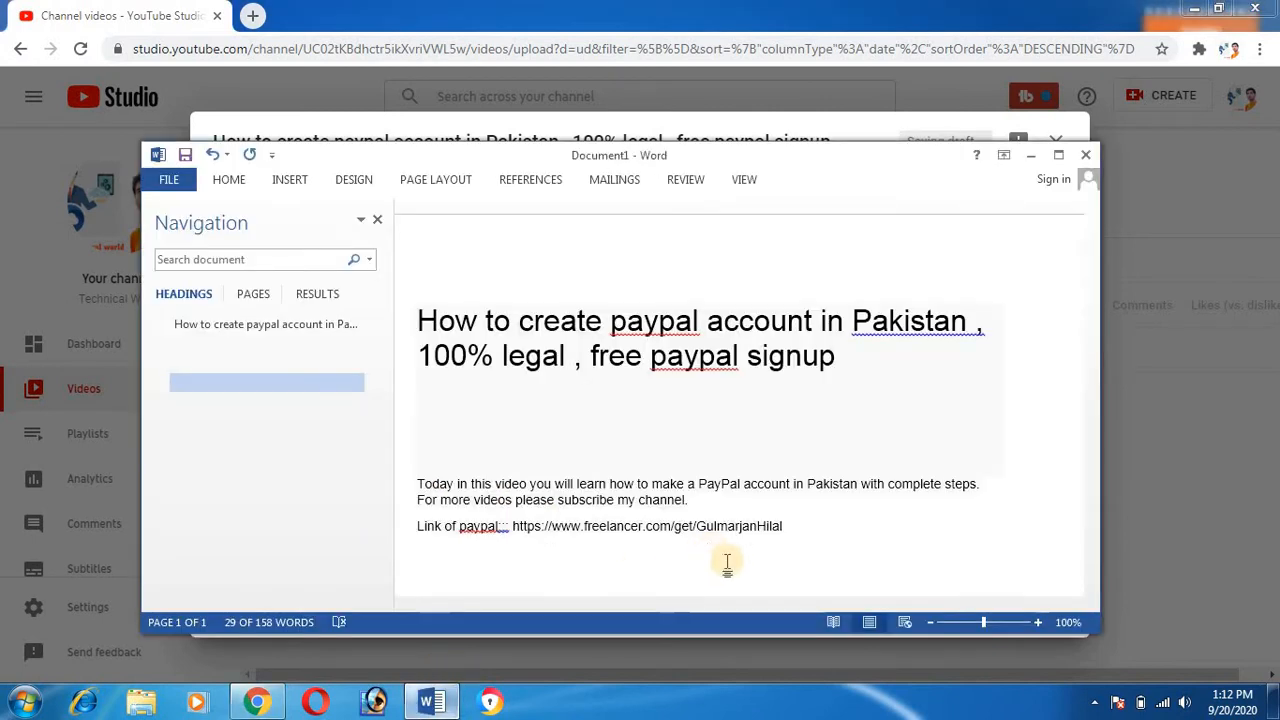
scroll(1101, 444, down, 6)
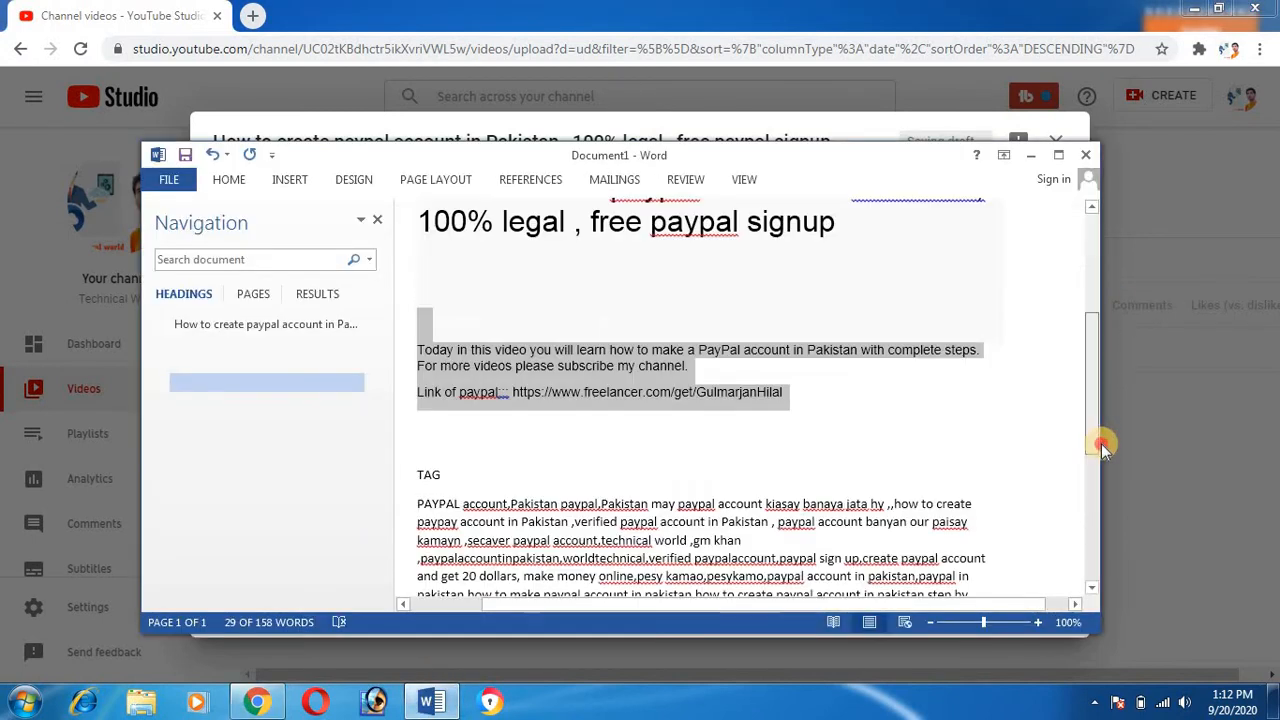
drag(1101, 444, 417, 229)
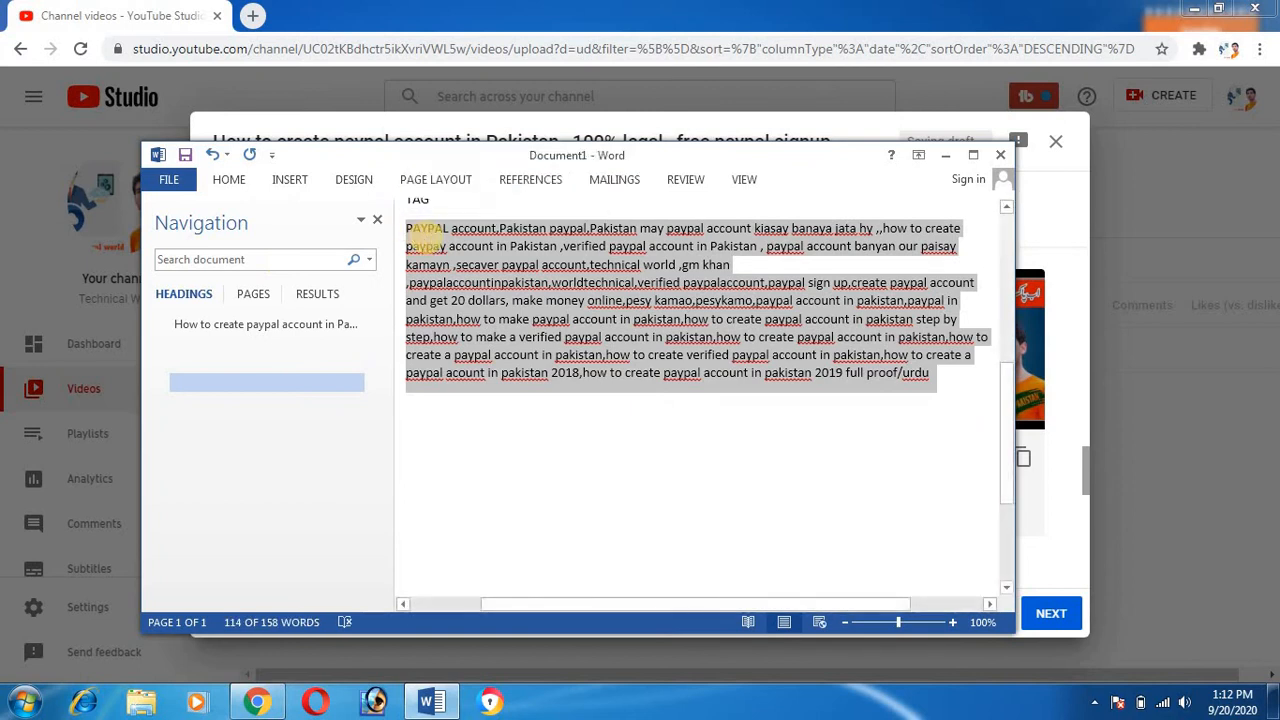
key(ctrl+x)
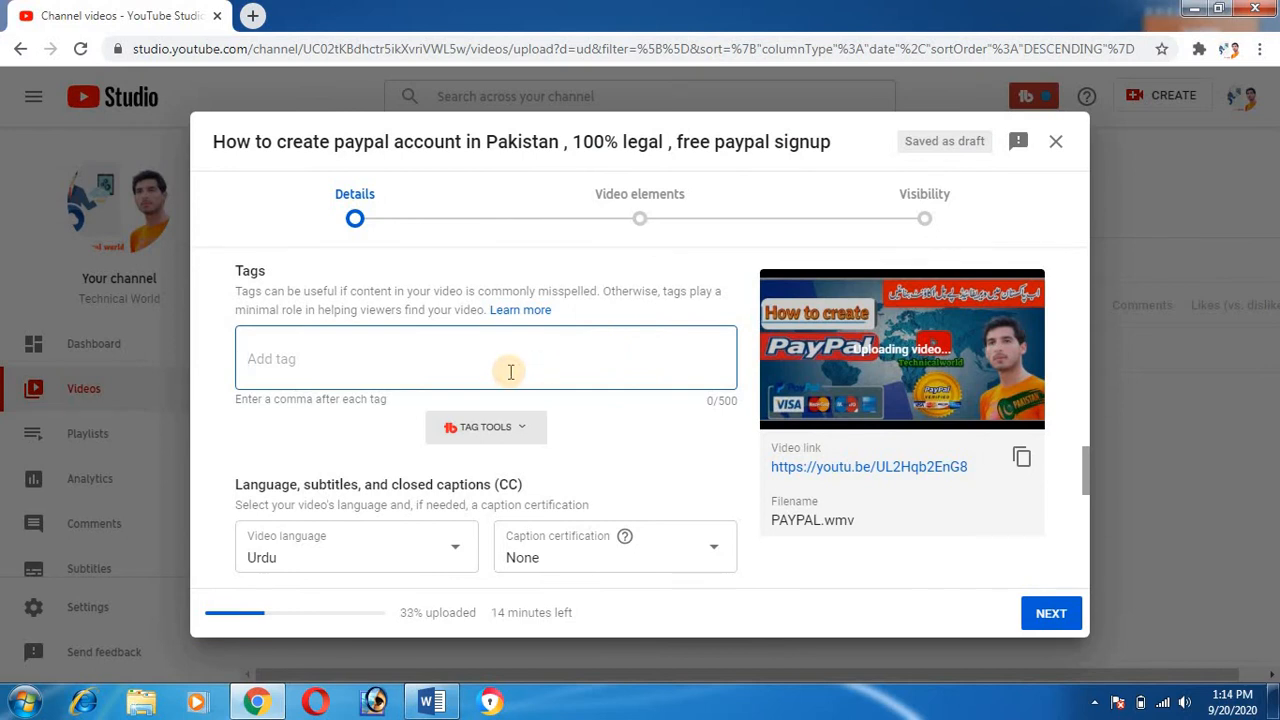
key(ctrl+v)
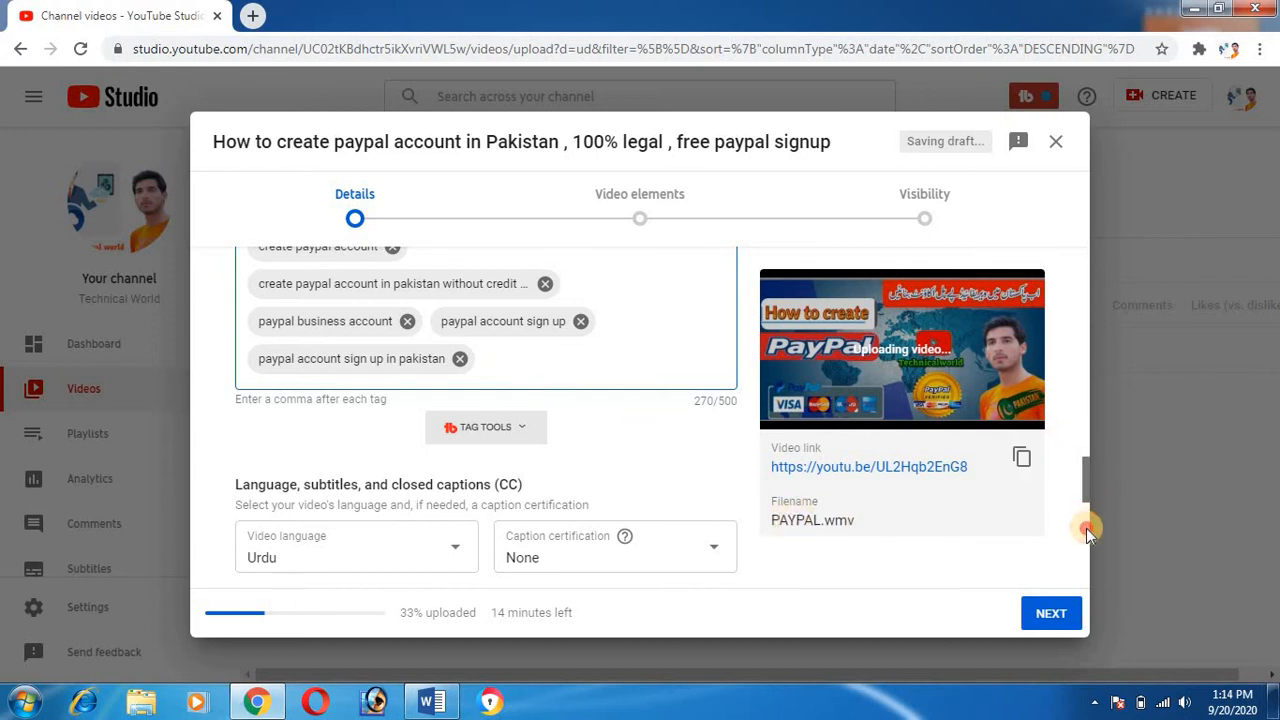
Step: Finish the video details and continue past the video elements stage to the visibility settings
drag(1086, 528, 1088, 573)
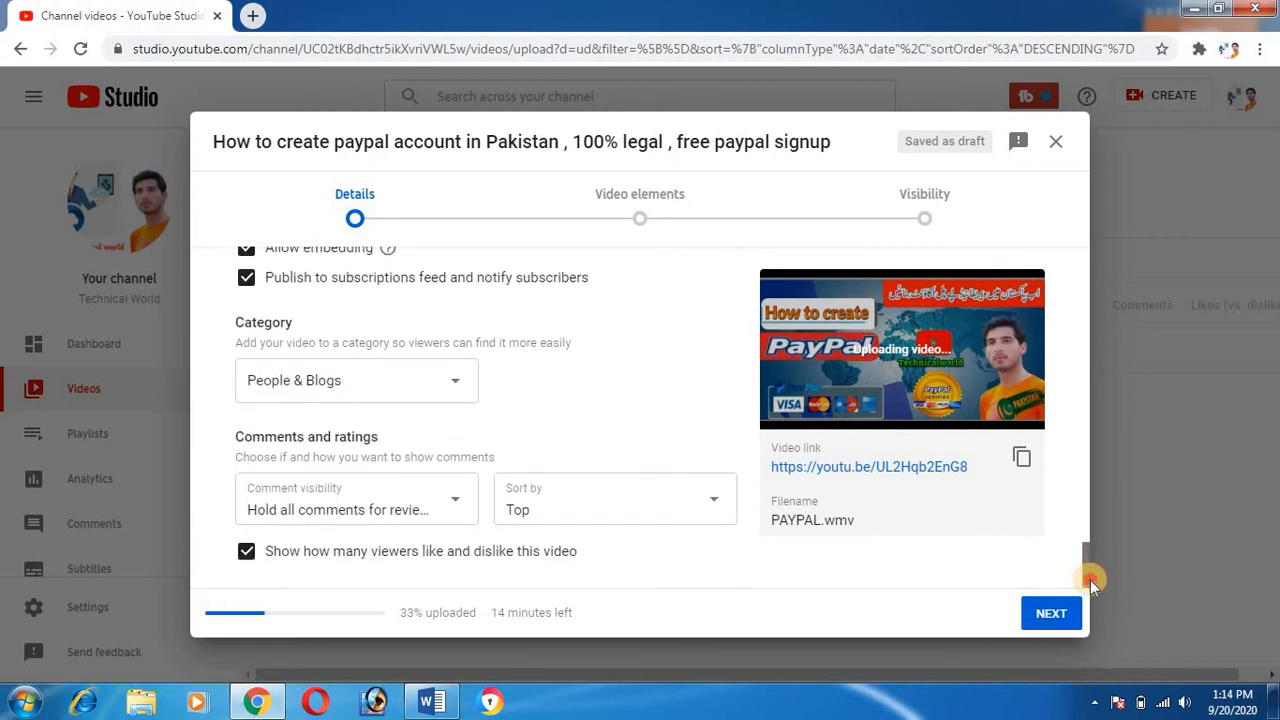
click(1050, 613)
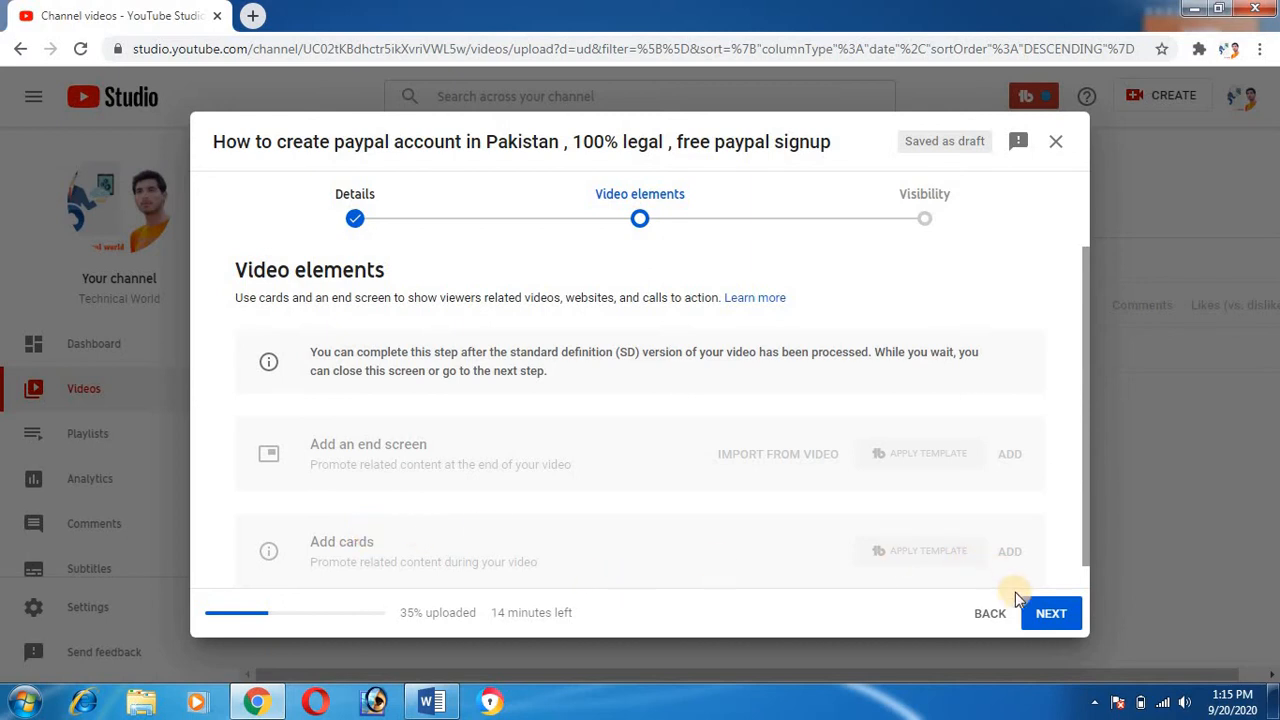
click(1040, 618)
click(1046, 612)
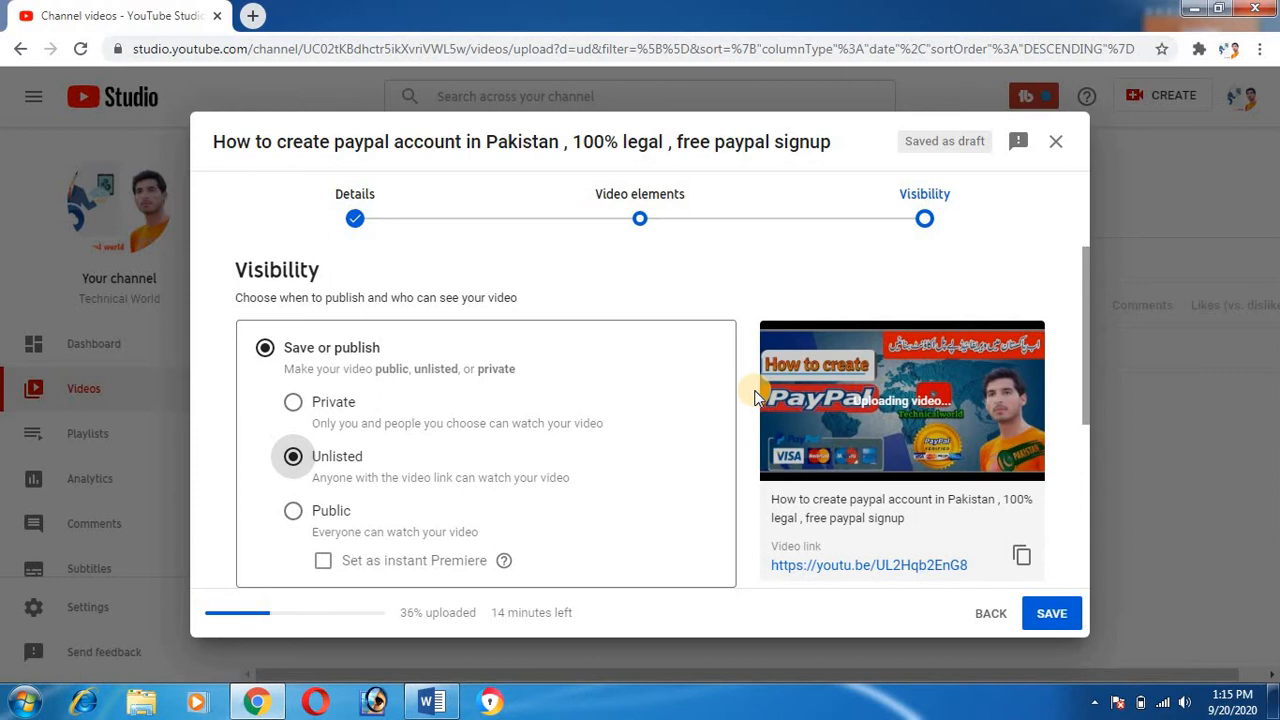
Step: Set the video's visibility to Unlisted, save the upload and close the upload dialog
click(296, 460)
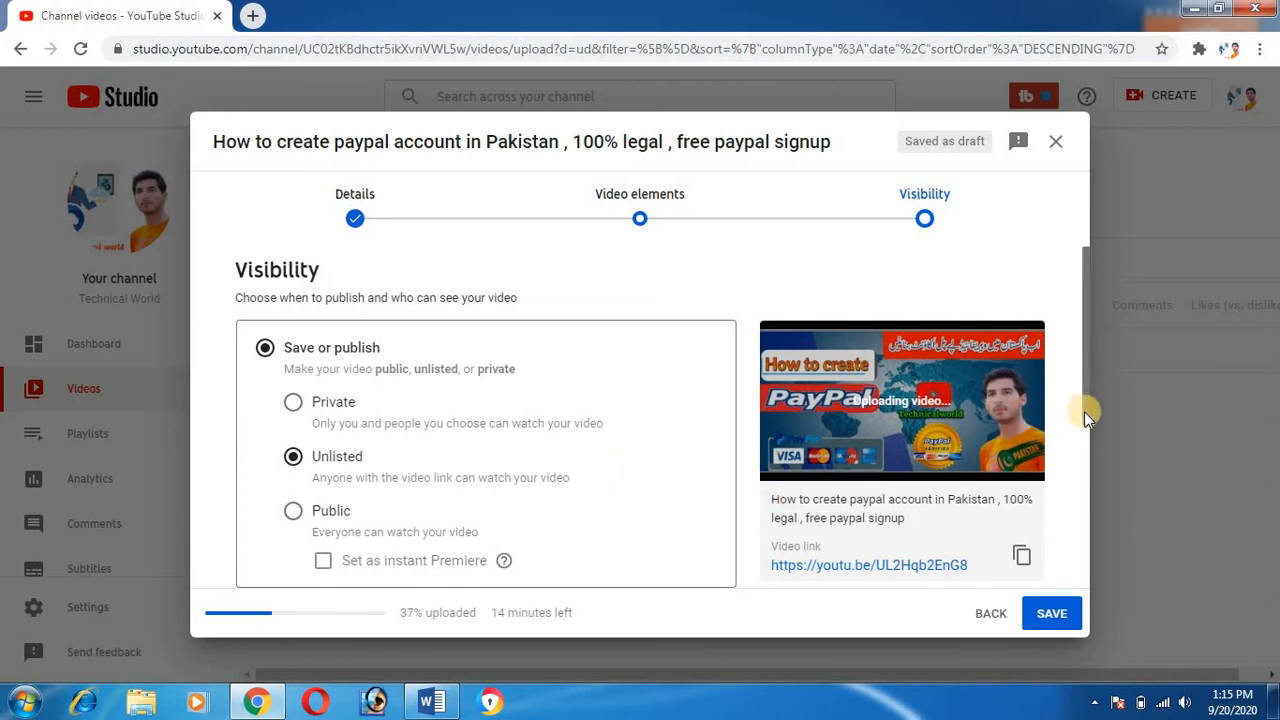
drag(1085, 475, 1090, 592)
click(1052, 613)
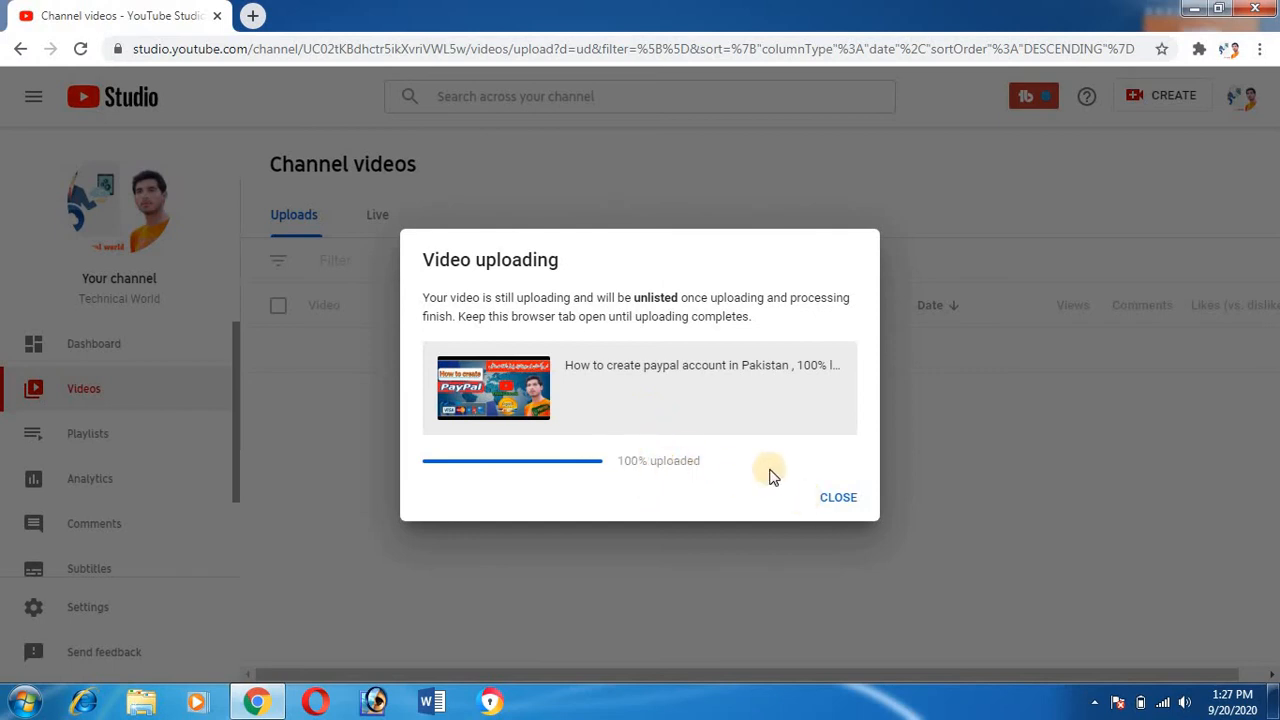
click(846, 497)
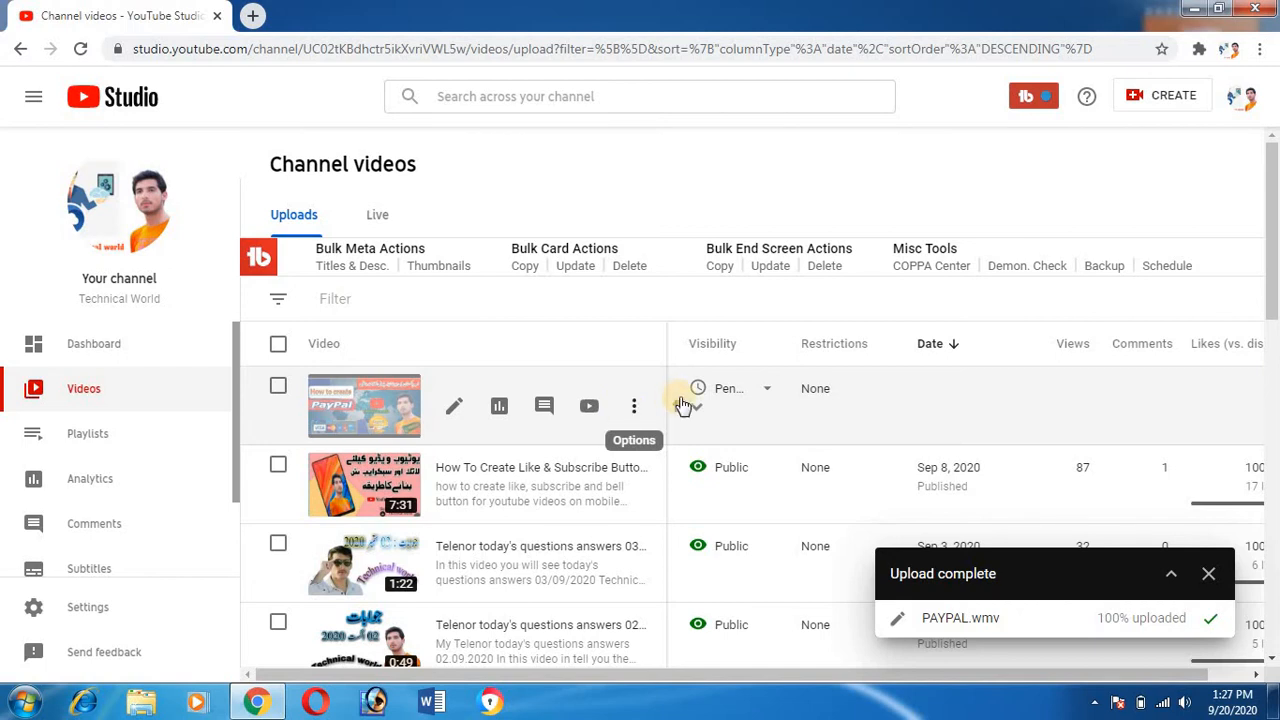
Step: Open the details page of the uploaded PayPal video and dismiss the upload notification
click(450, 418)
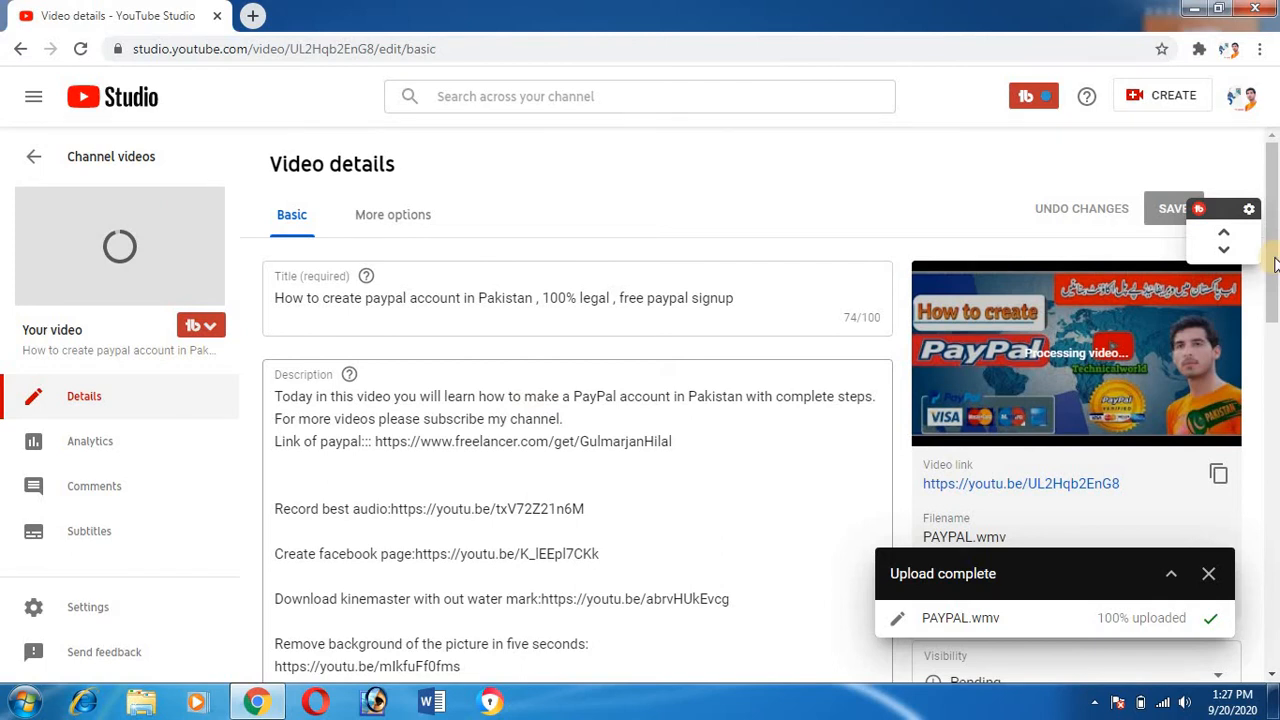
scroll(1275, 330, down, 2)
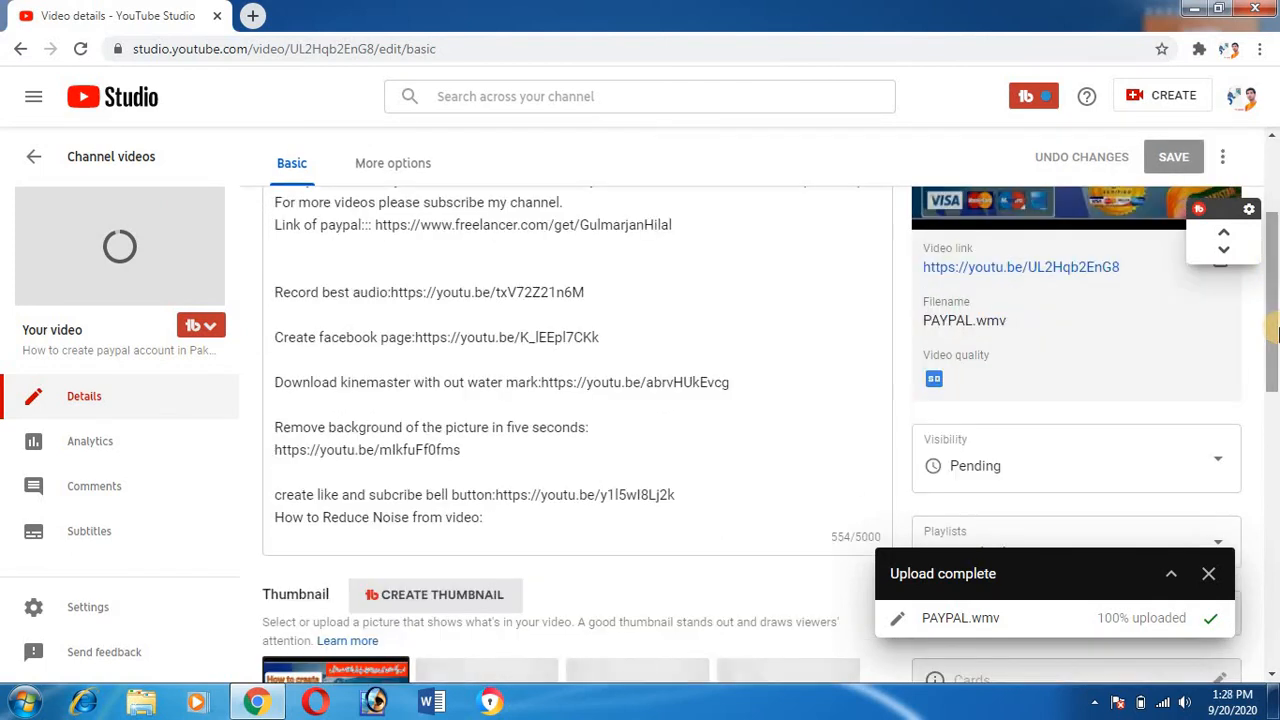
click(1208, 573)
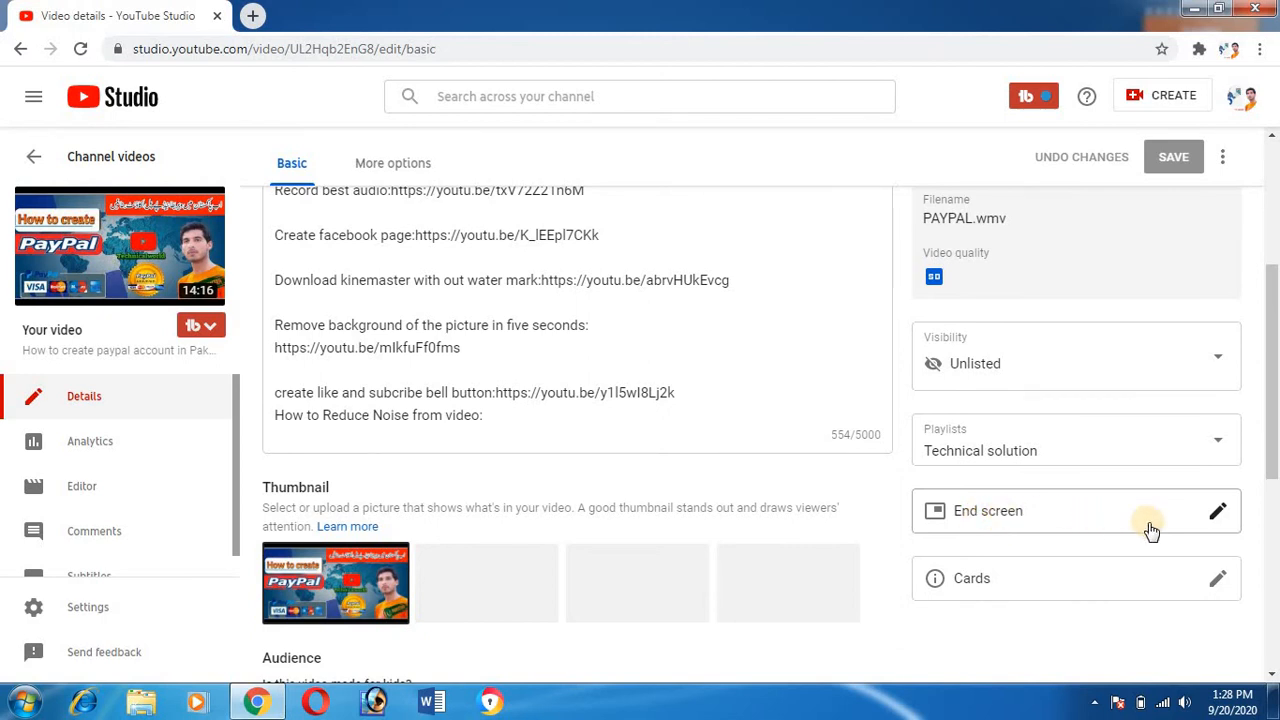
Step: Add an end screen video element featuring the channel's specific video "How To Create Like & Subscribe Button For YouTube Videos"
click(1217, 511)
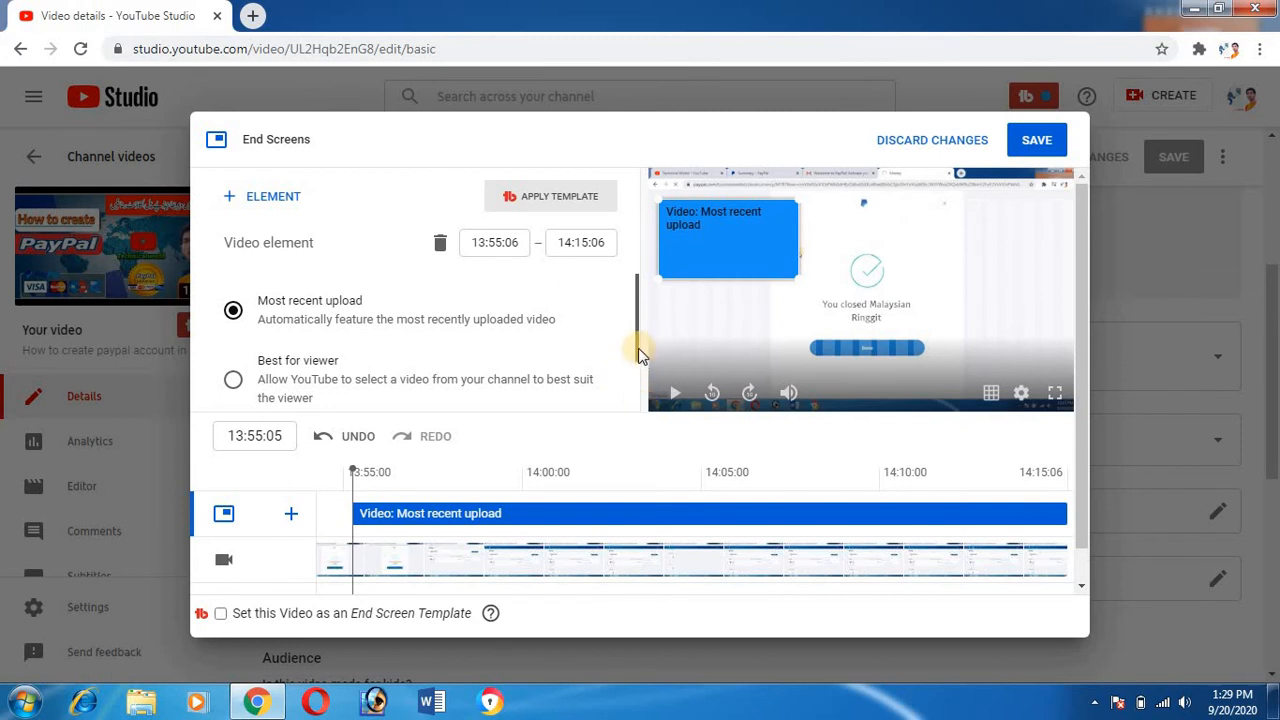
scroll(638, 345, down, 1)
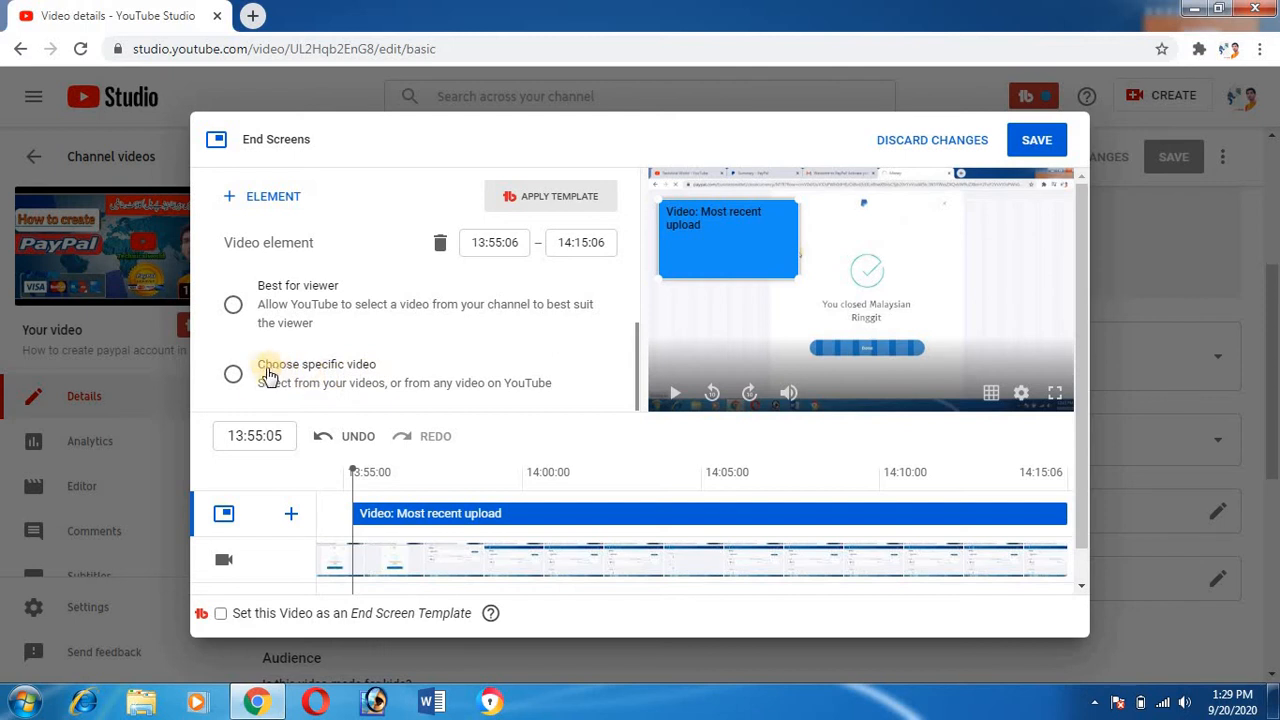
click(235, 379)
click(233, 375)
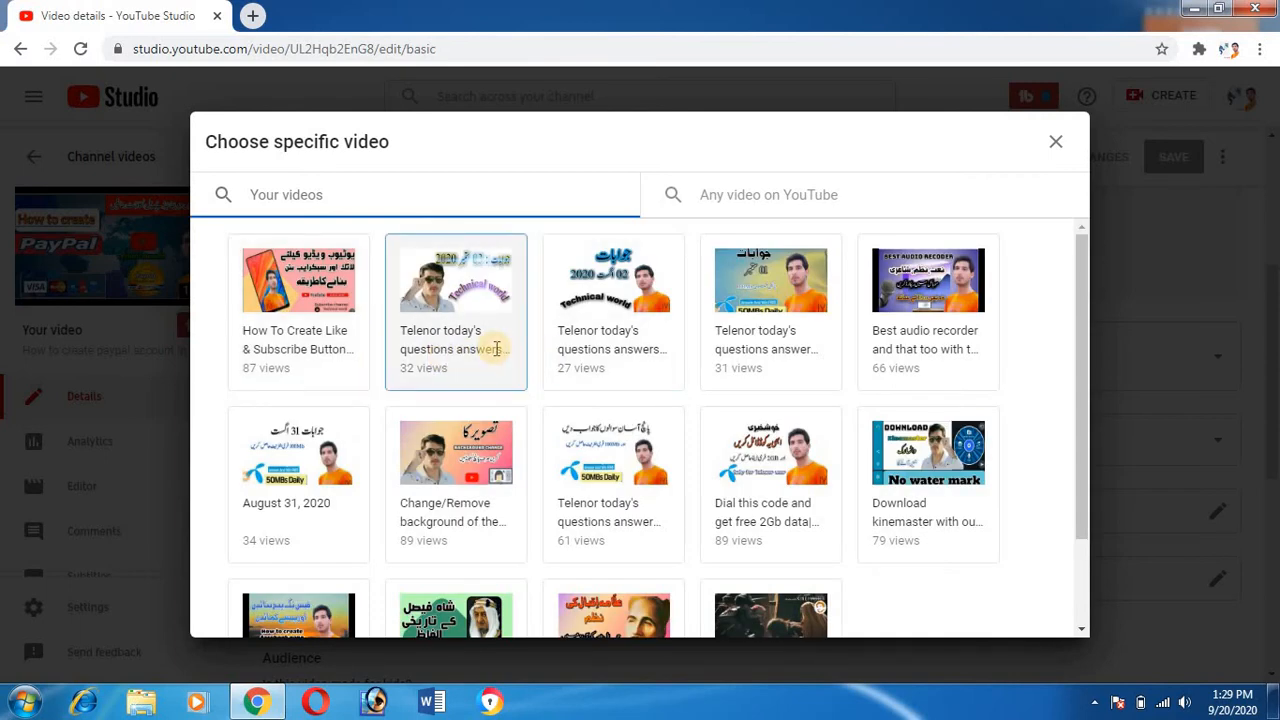
click(351, 330)
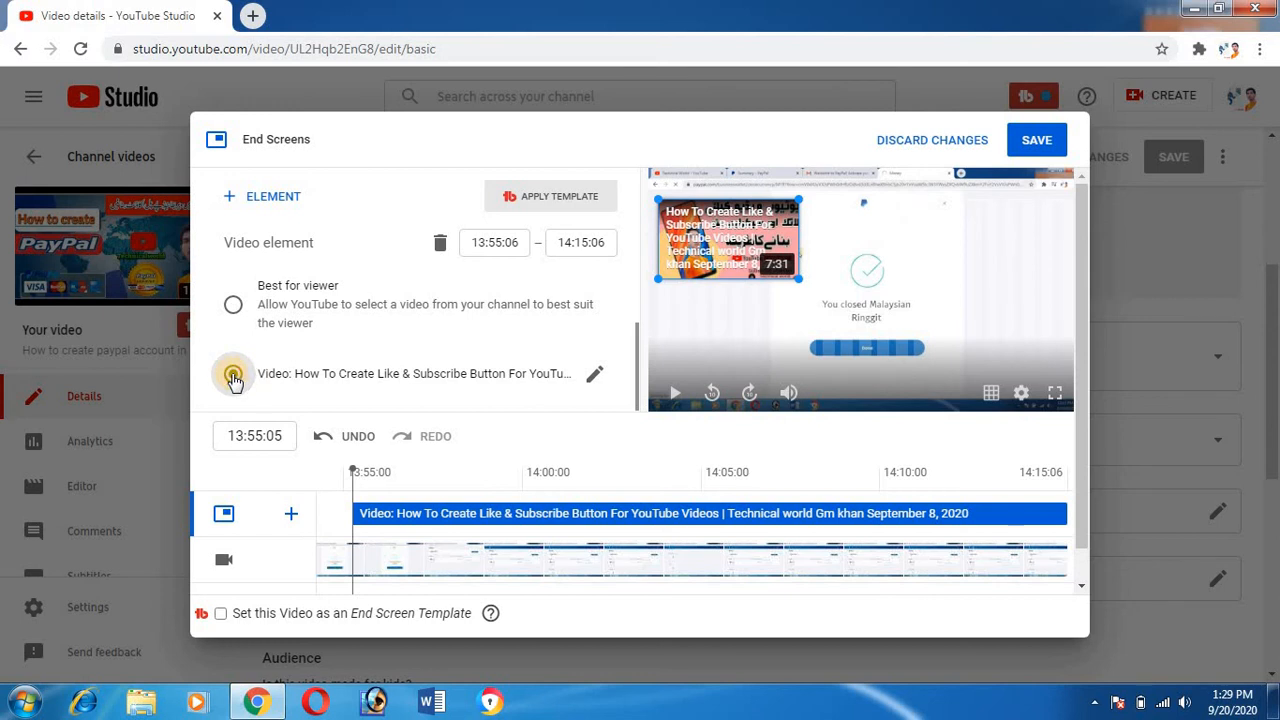
Step: Switch the end screen's video element to the specific video "How to create facebook page, problem solved"
click(260, 198)
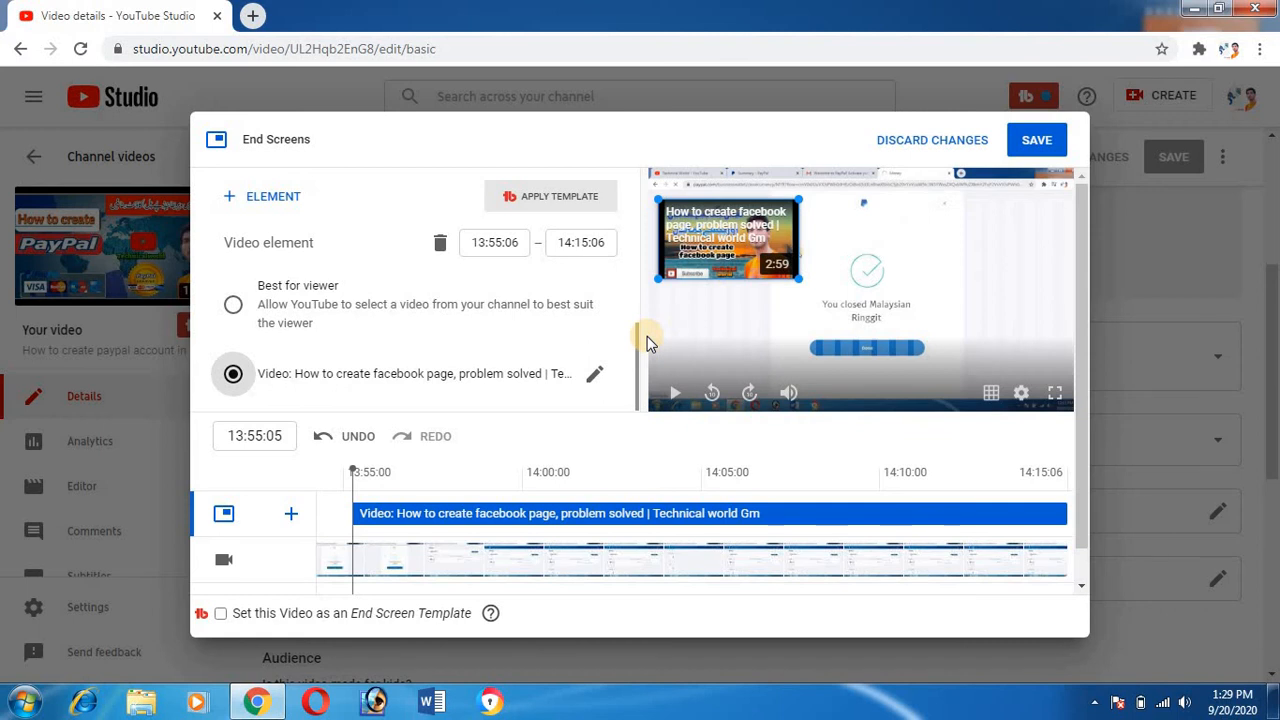
right_click(996, 347)
click(980, 364)
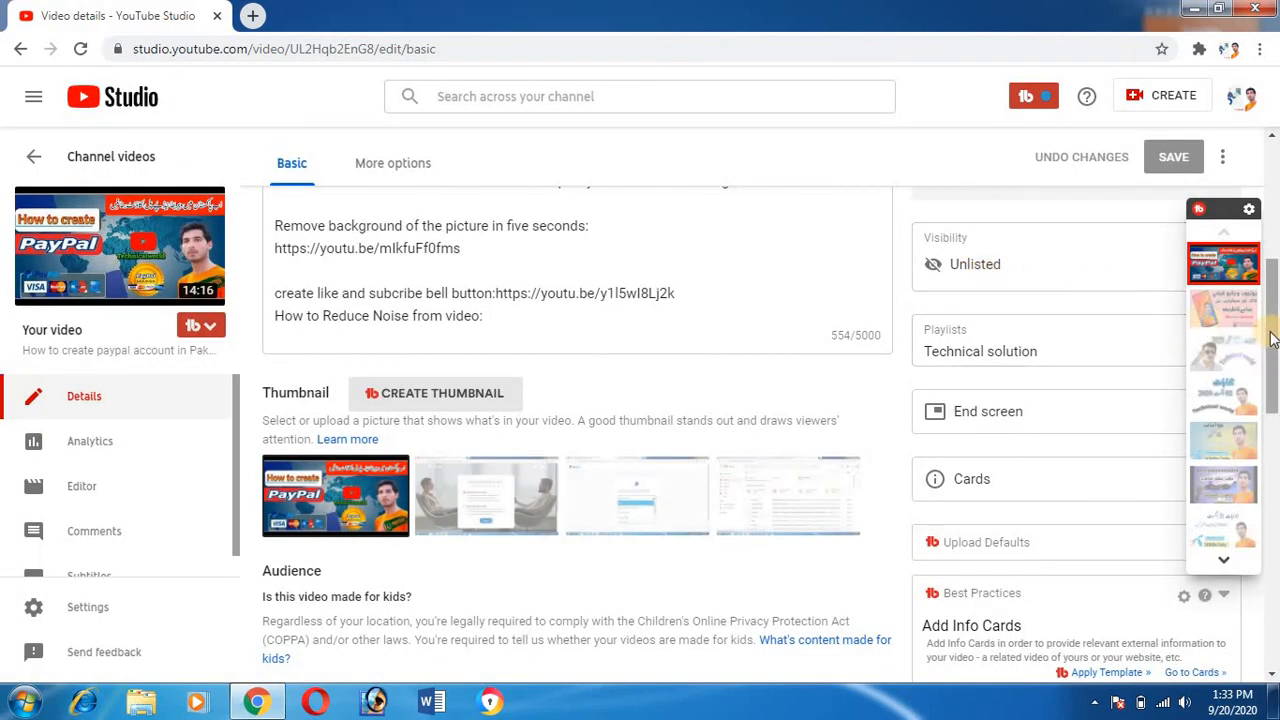
Step: Change the video's visibility to Public and save the video details
scroll(1265, 330, up, 2)
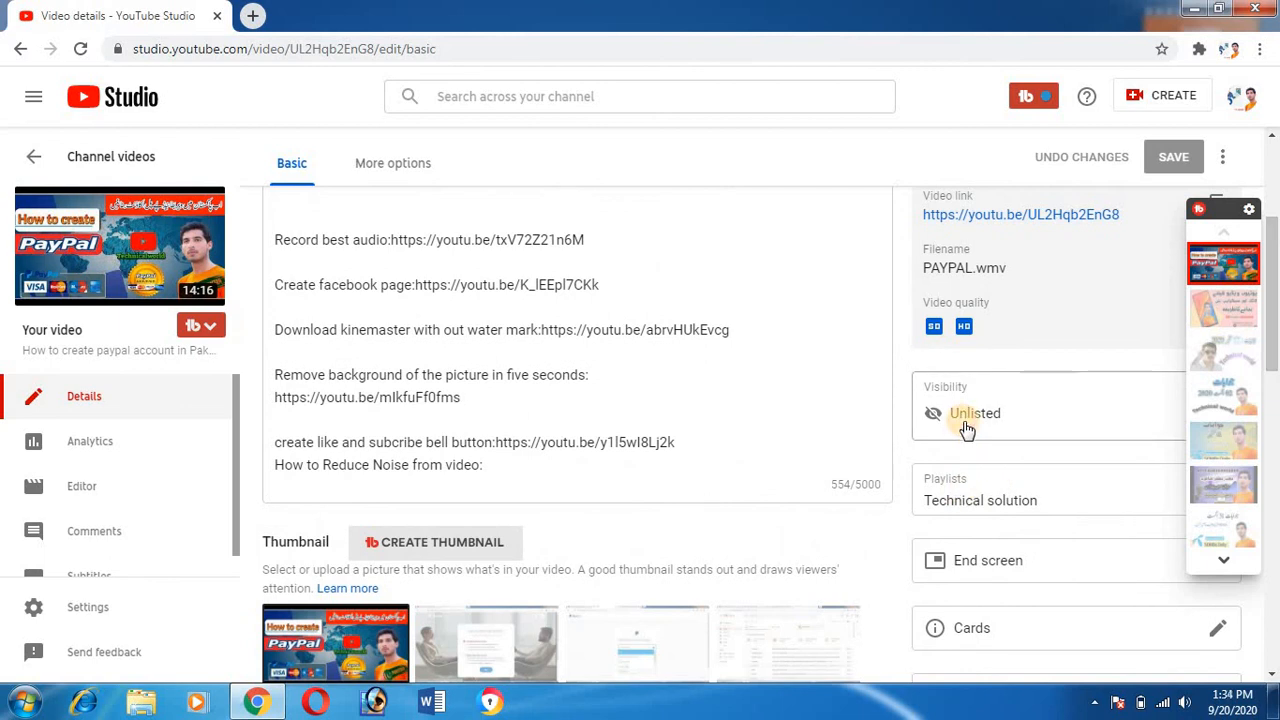
click(966, 428)
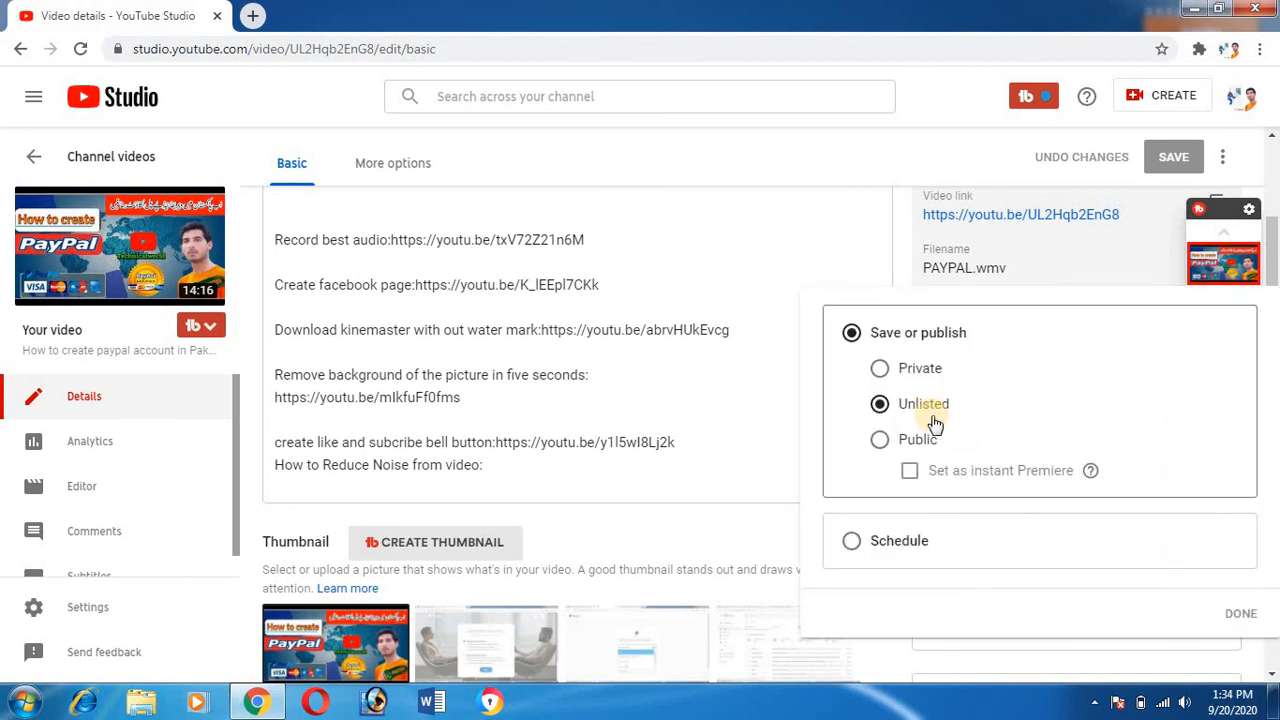
click(881, 442)
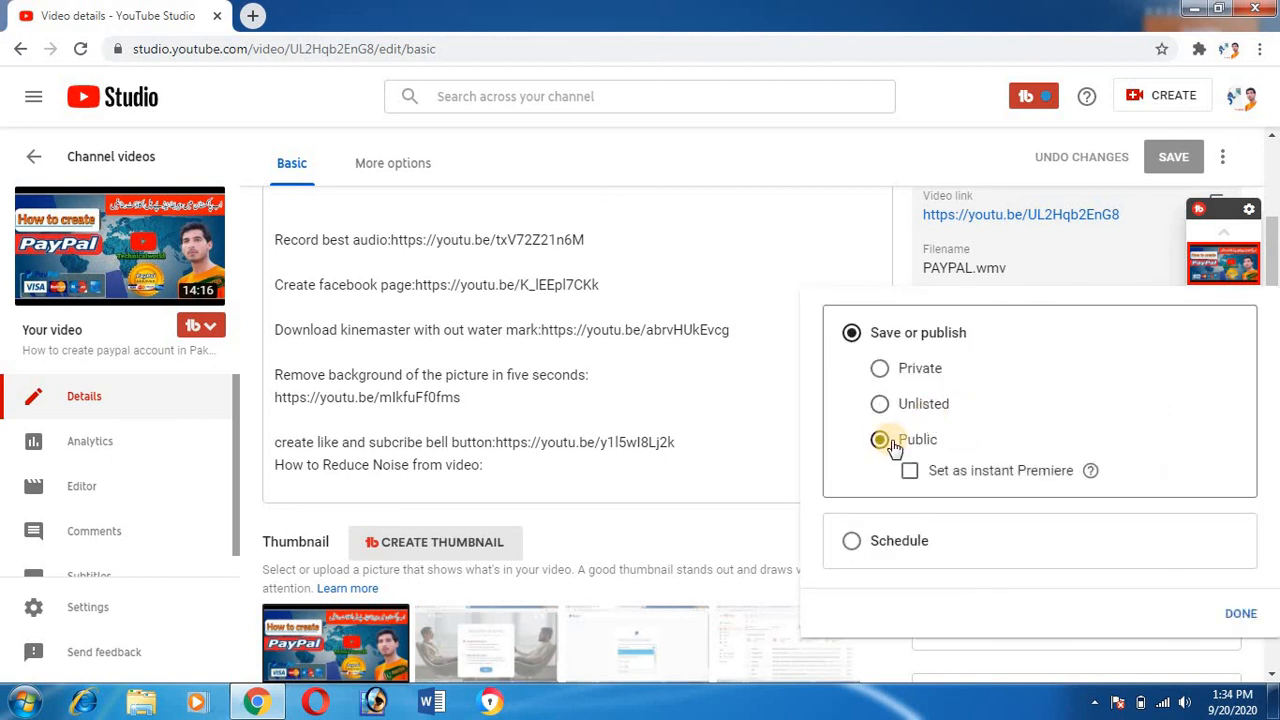
click(1245, 614)
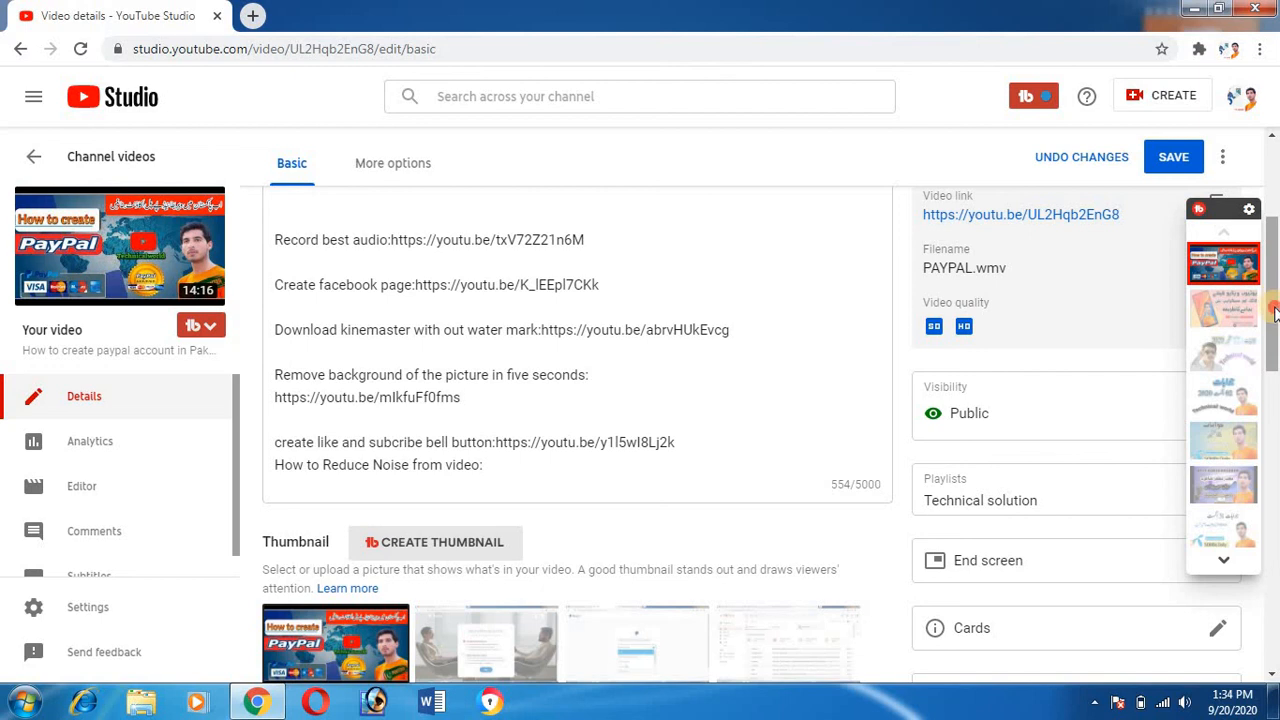
mouse_move(1275, 307)
mouse_down()
mouse_move(1275, 480)
mouse_move(1262, 195)
mouse_up()
scroll(1275, 465, up, 1)
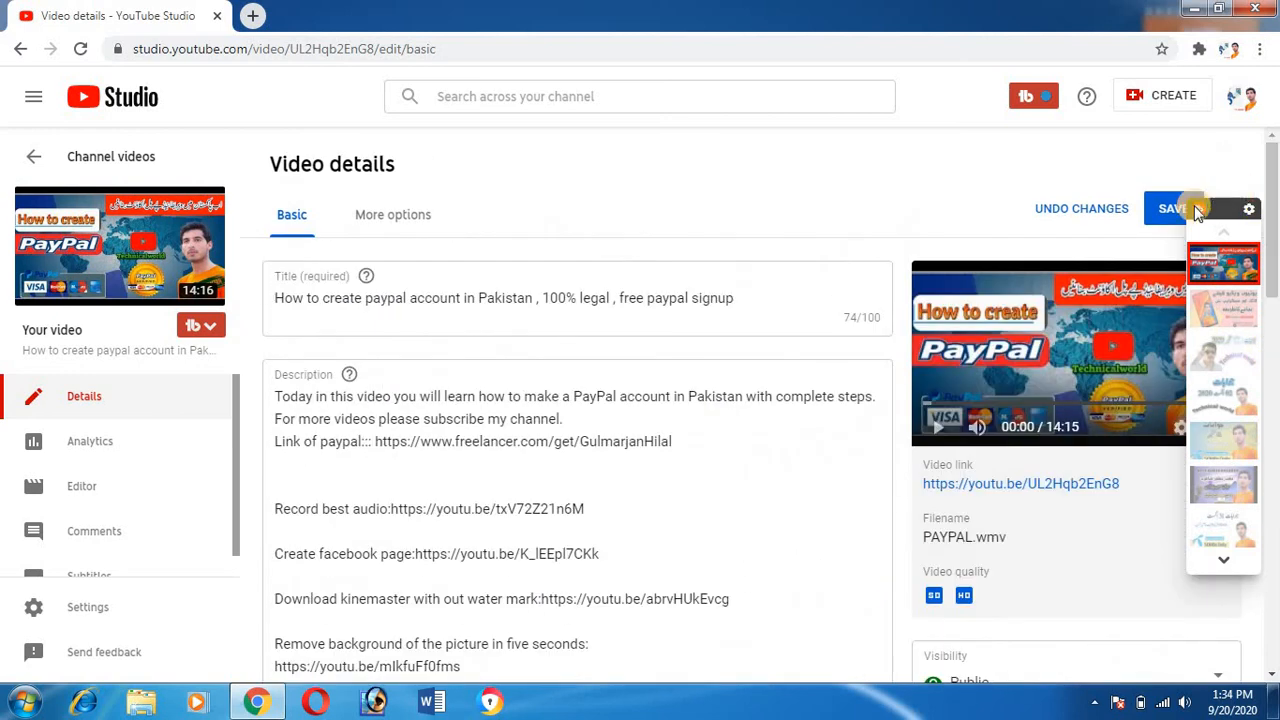
click(1172, 208)
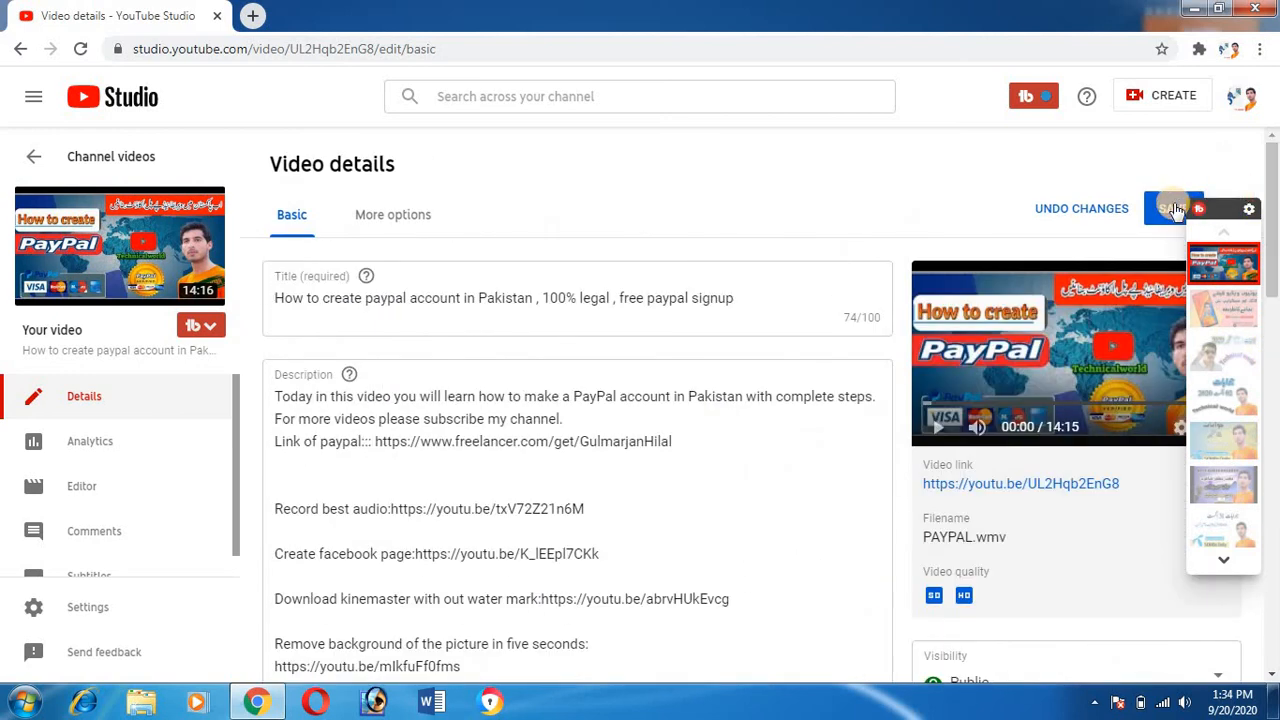